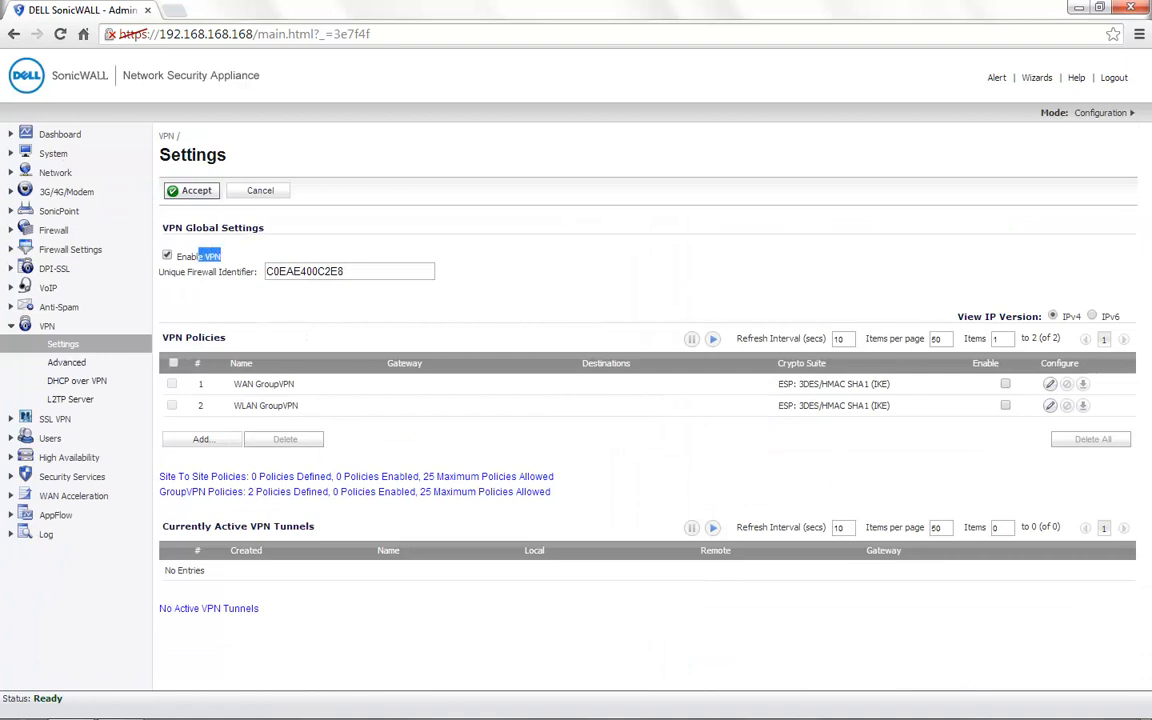
Enable the WAN GroupVPN policy and enter a new shared secret in its general security policy.
left_click(236, 256)
left_click(1005, 384)
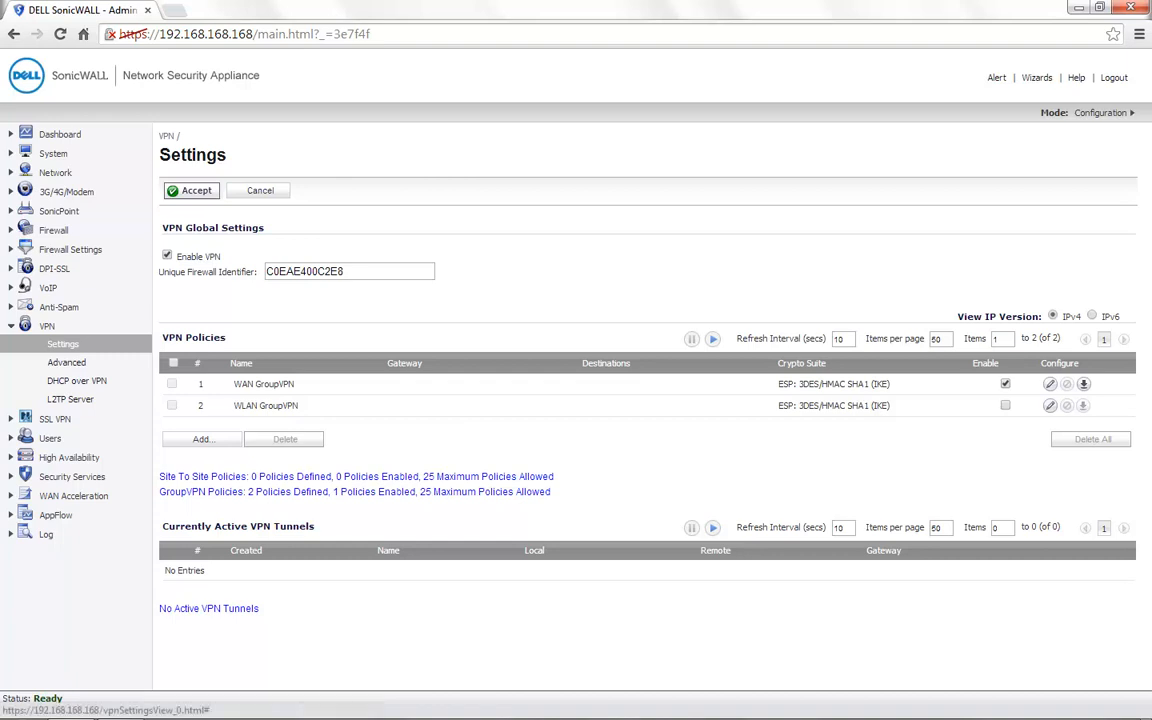
left_click(1050, 384)
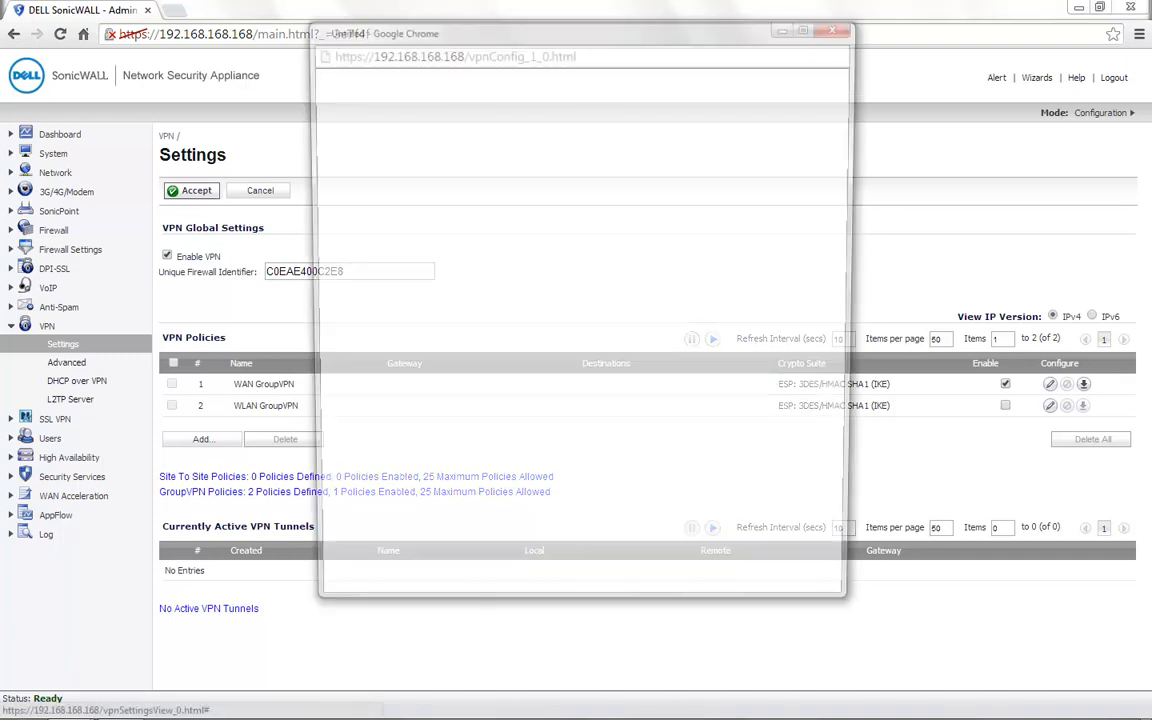
left_click(694, 251)
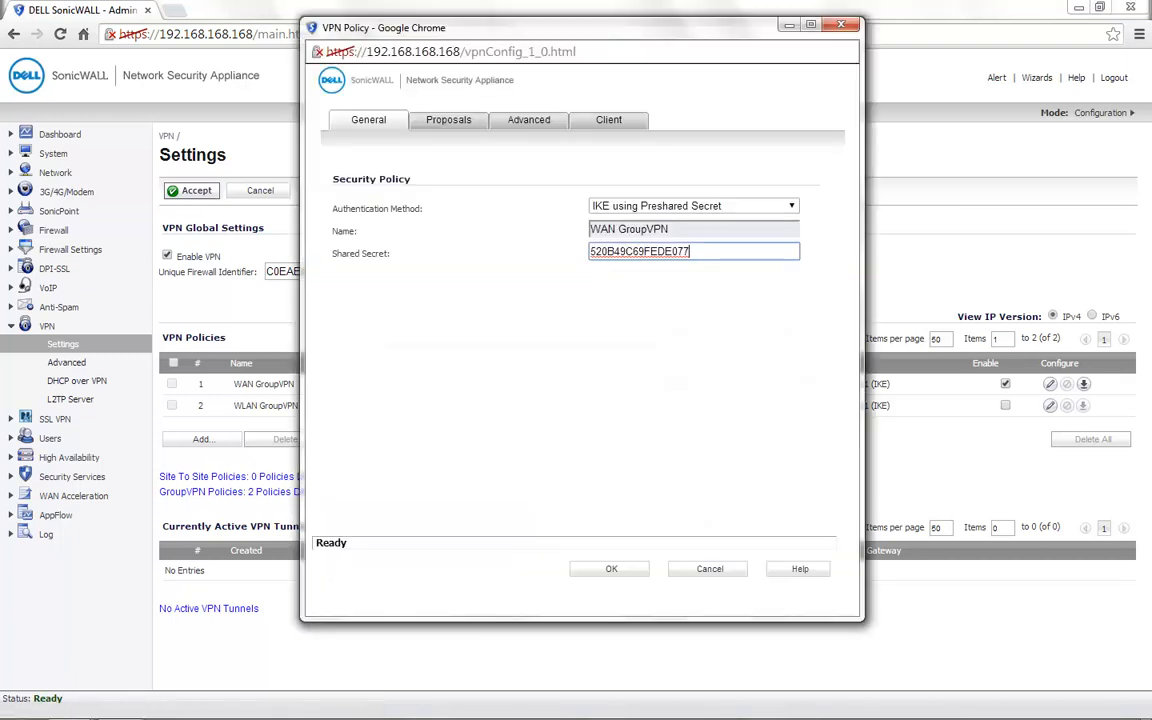
key("ctrl+a")
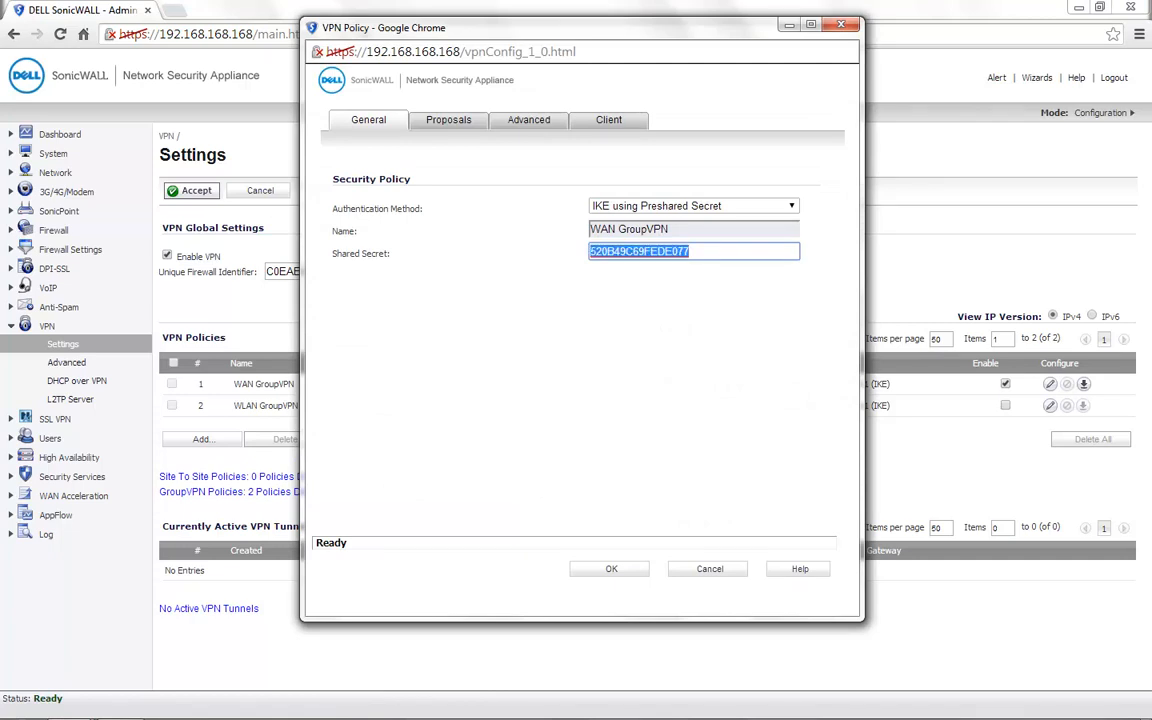
type("sonicwallvpn")
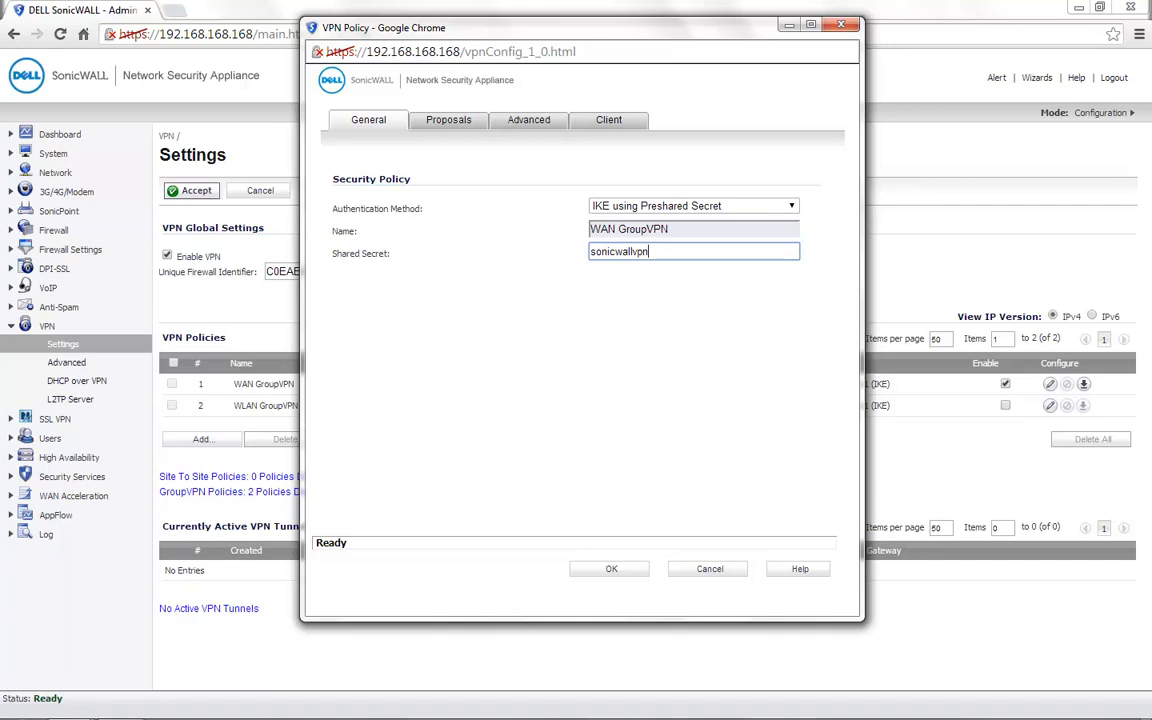
Review the WAN GroupVPN policy's IKE and IPsec proposals and select Trusted Users as the user group for XAUTH users.
left_click(448, 120)
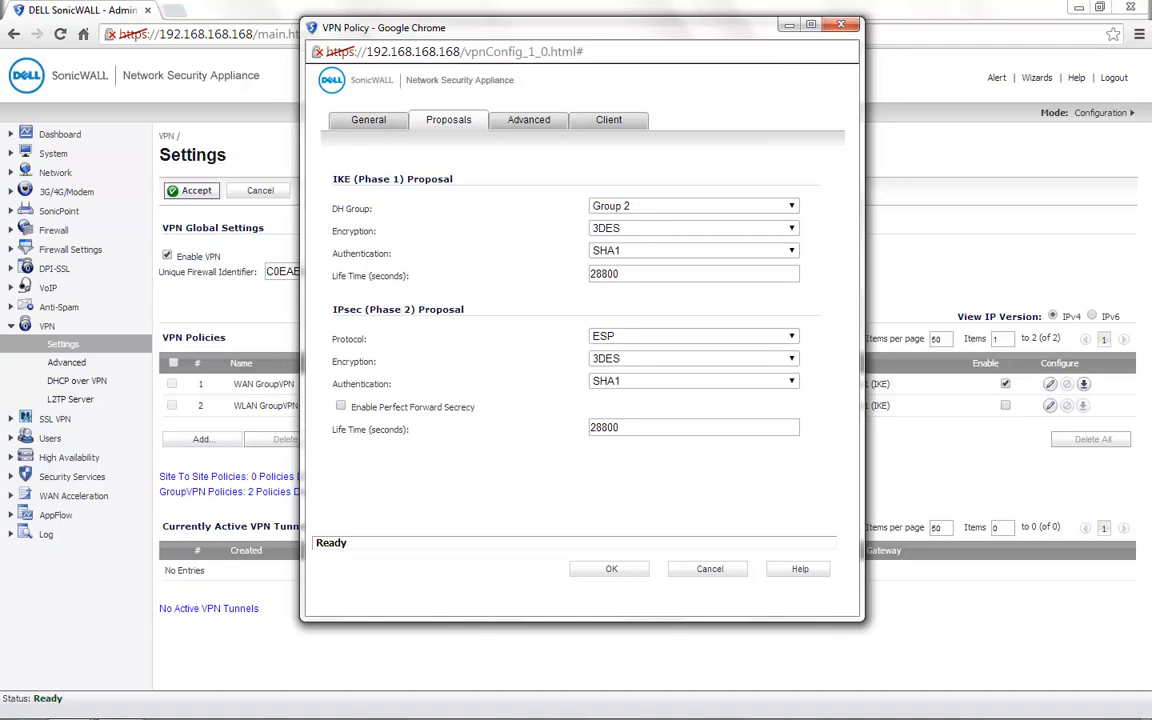
left_click(528, 120)
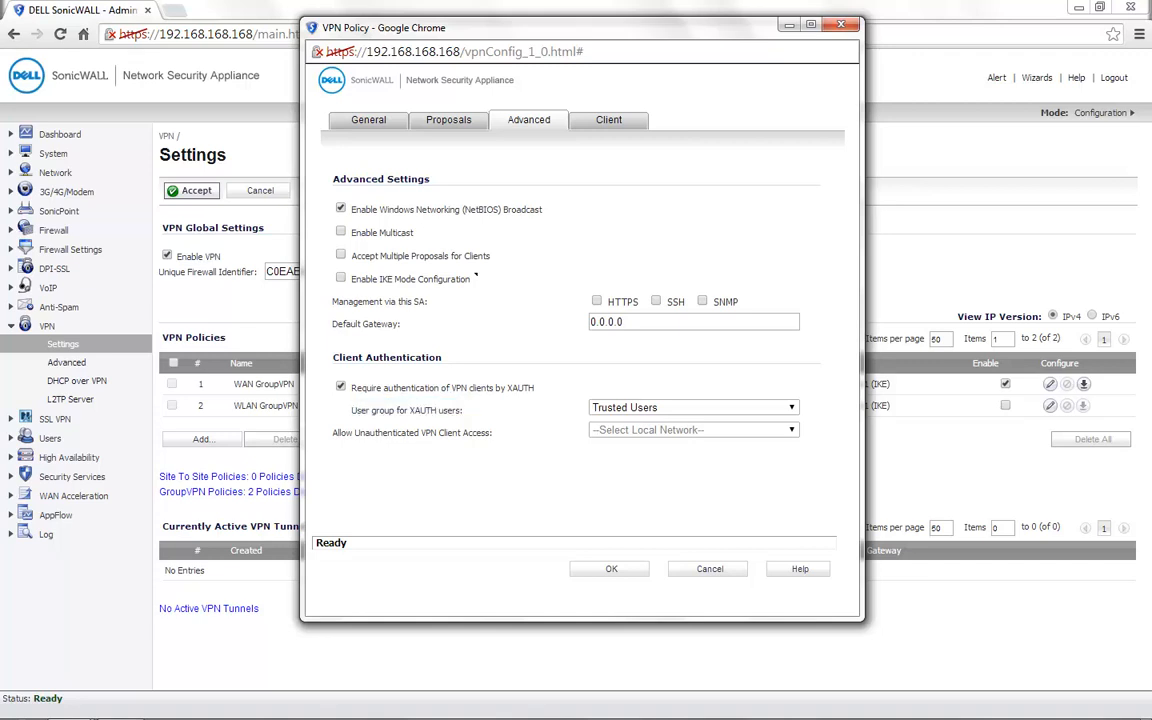
left_click(693, 407)
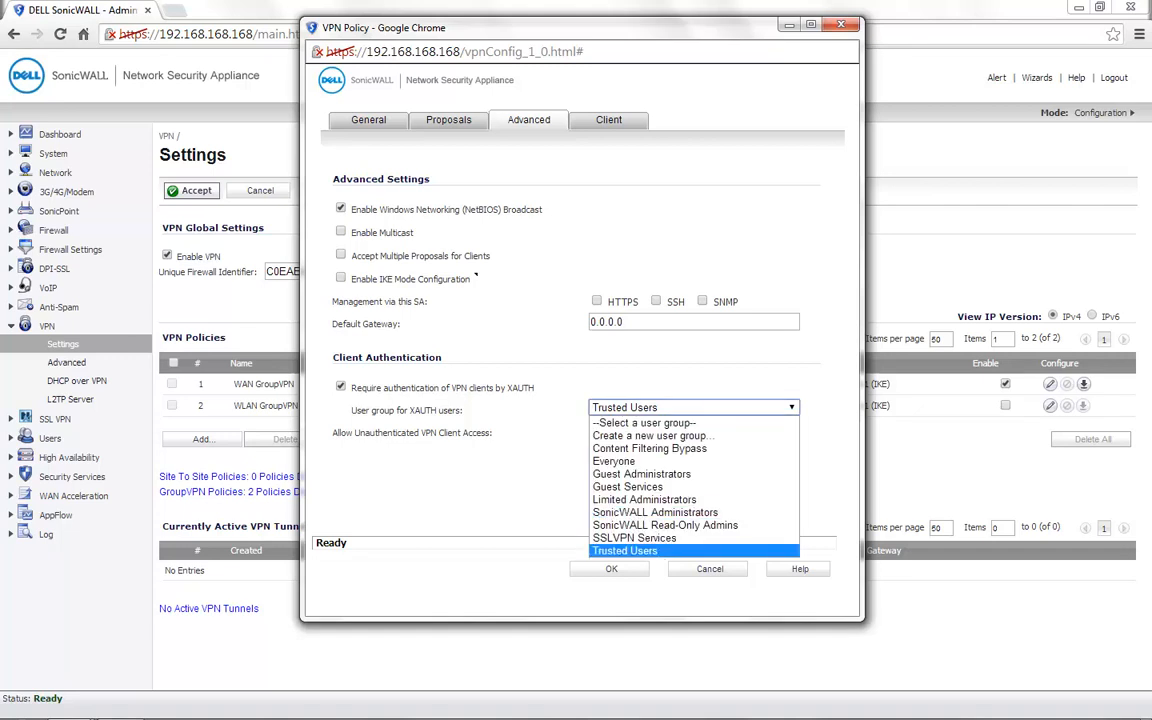
left_click(625, 551)
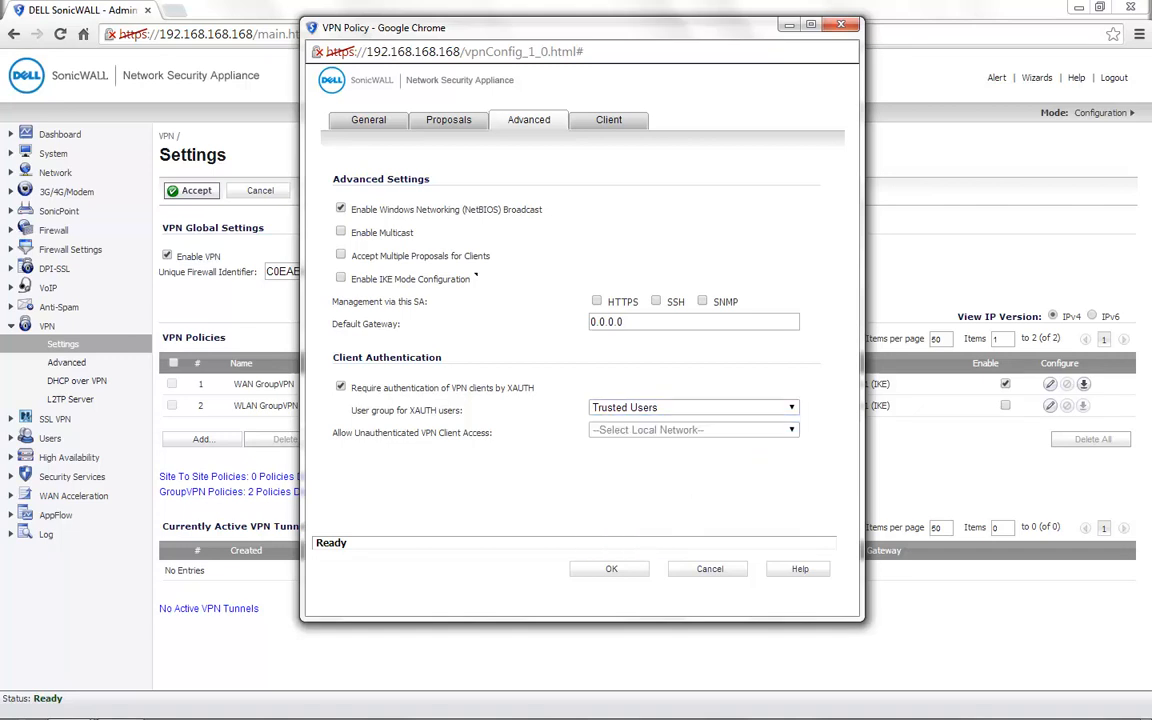
left_click(693, 407)
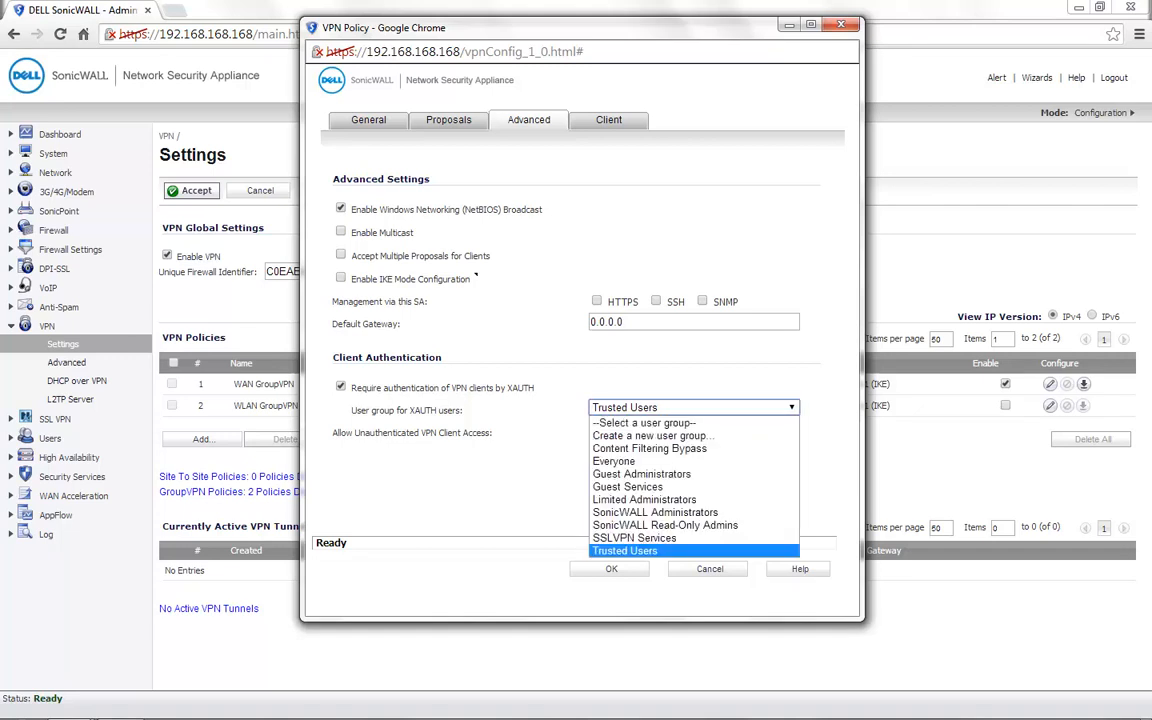
left_click(609, 120)
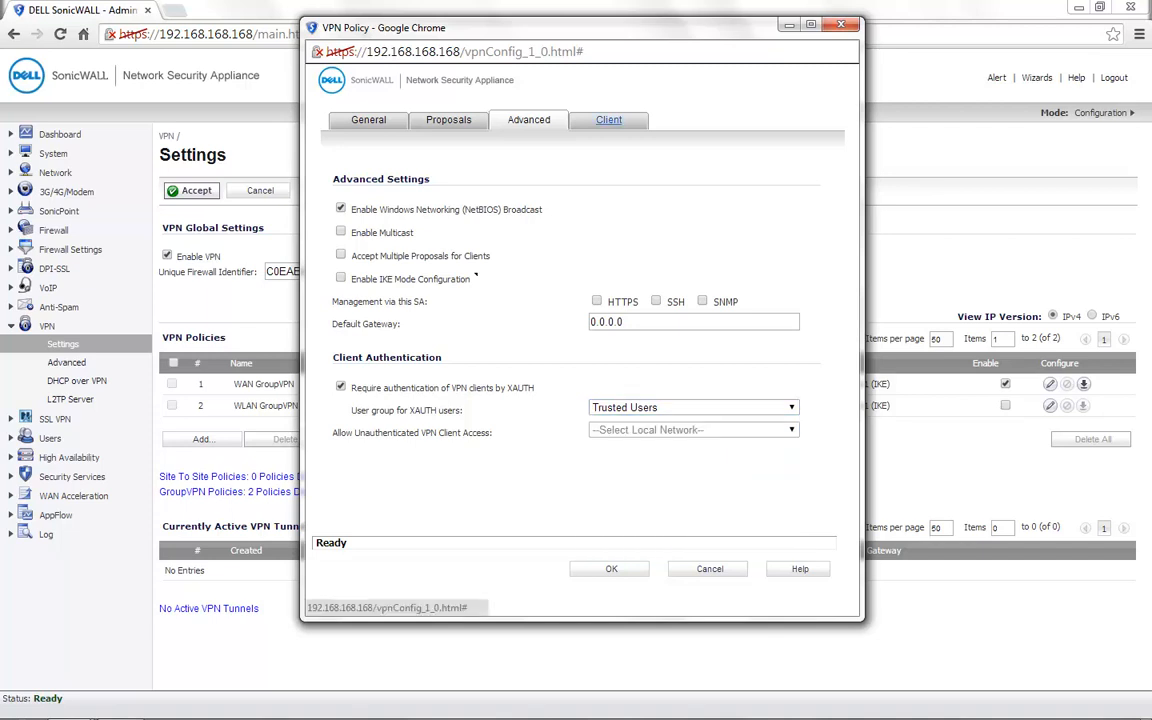
Set the policy's client virtual adapter to DHCP Lease, allow connections to Split Tunnels, and save the policy.
left_click(609, 120)
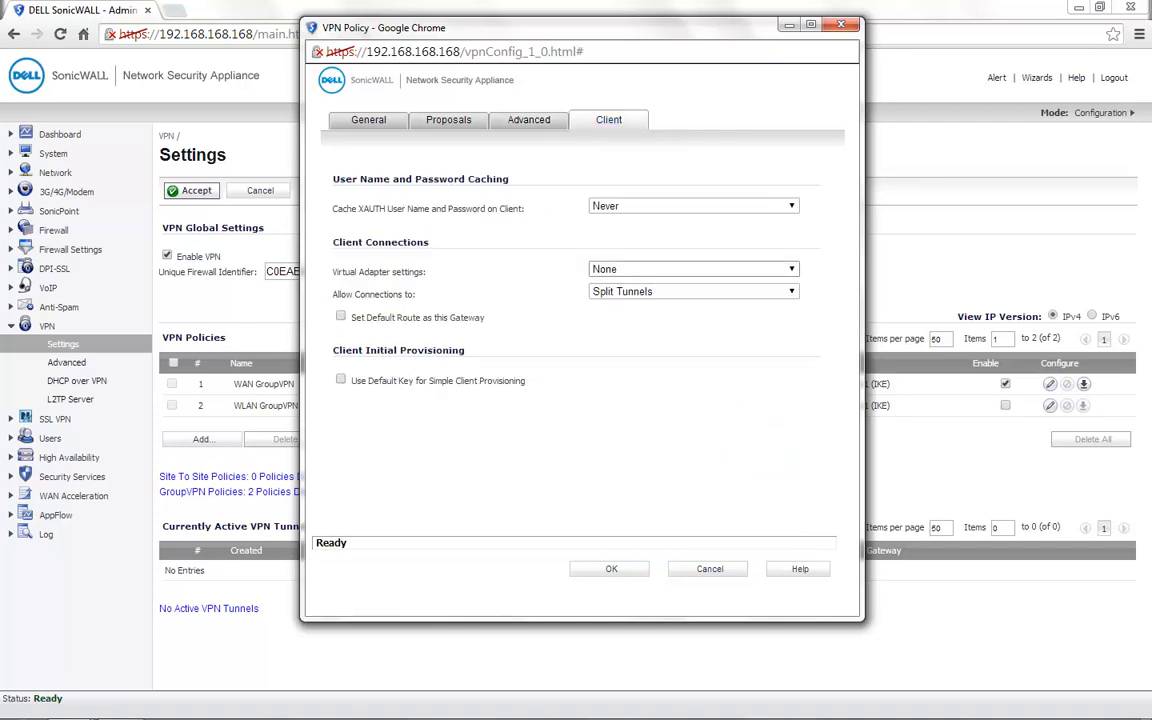
left_click(693, 269)
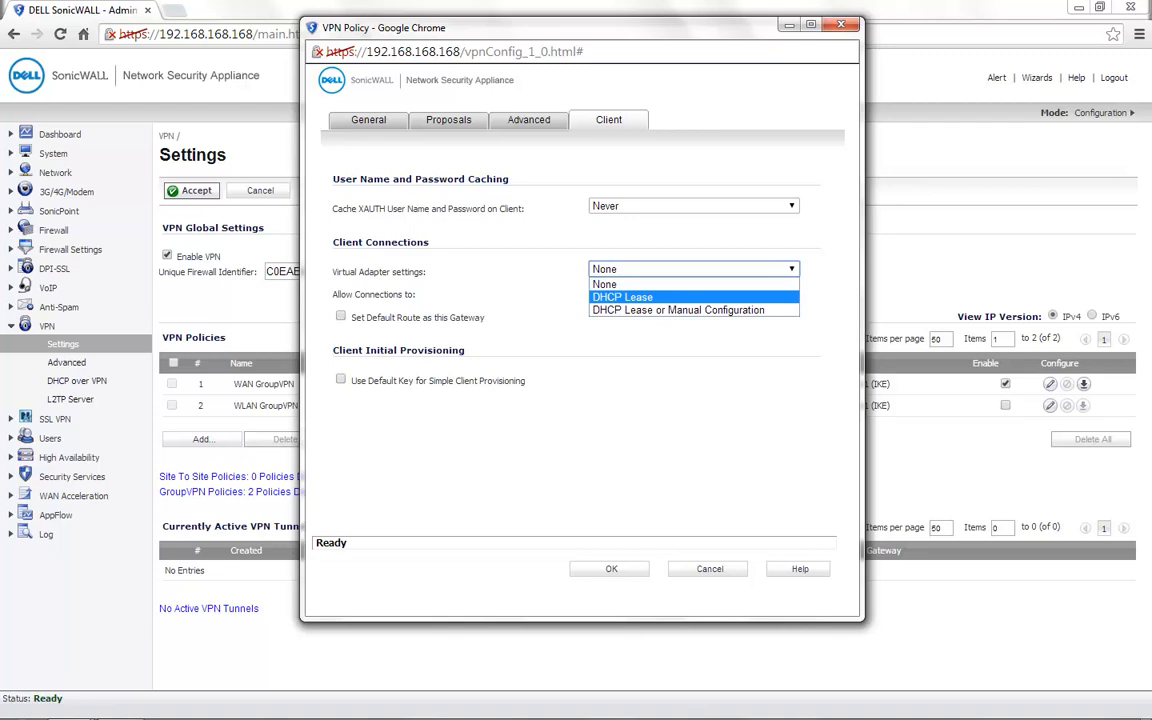
left_click(672, 297)
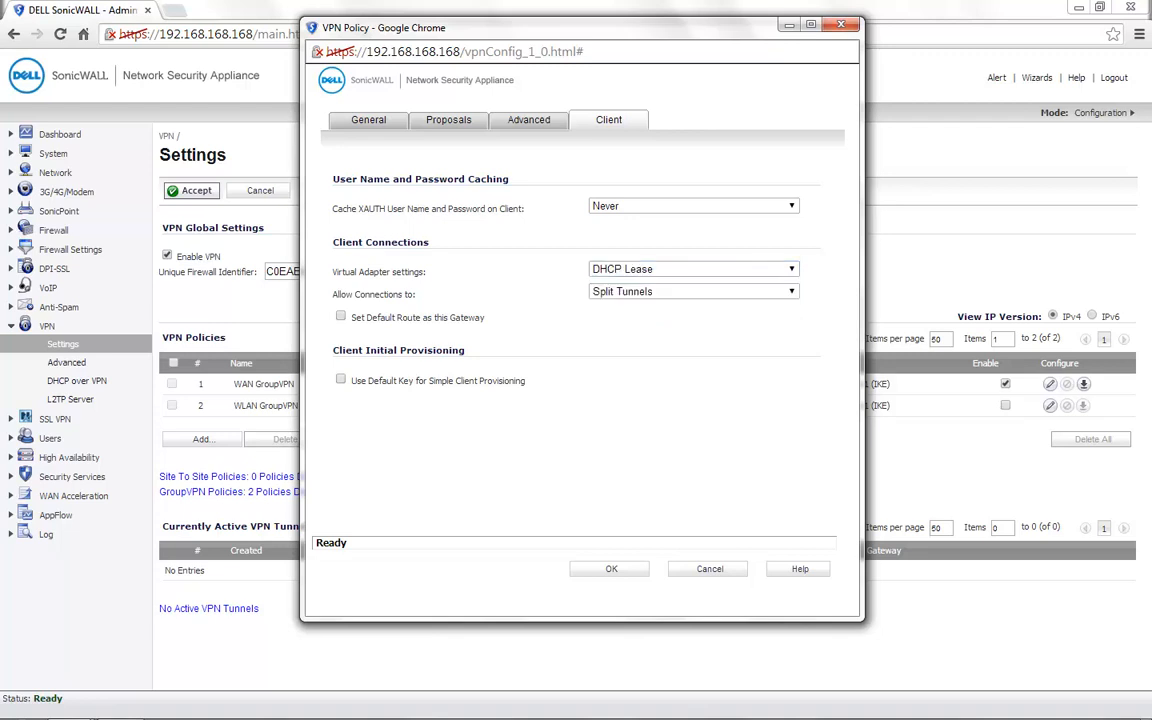
left_click(693, 292)
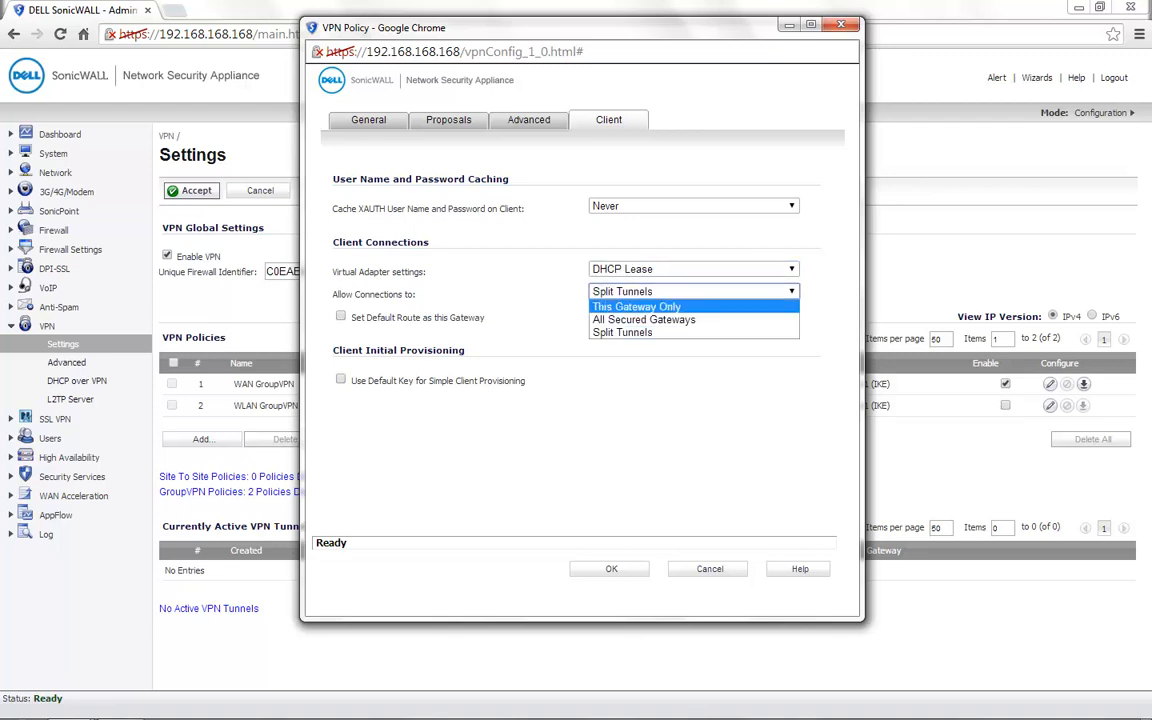
left_click(650, 332)
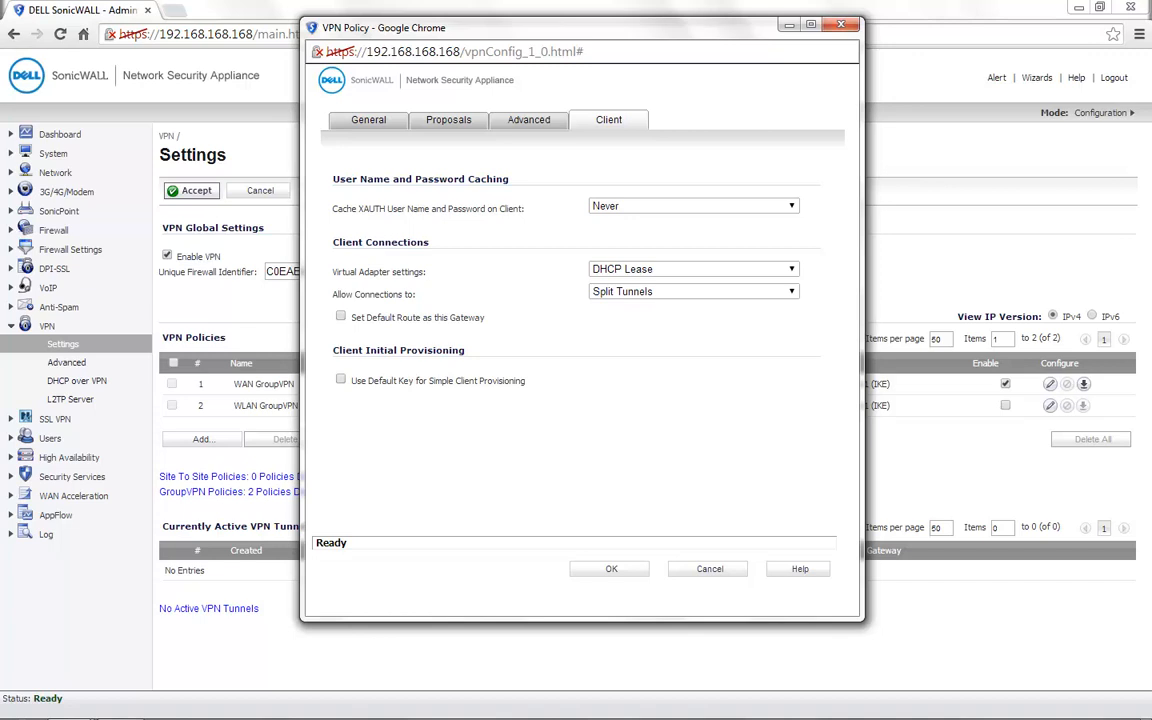
left_click(611, 568)
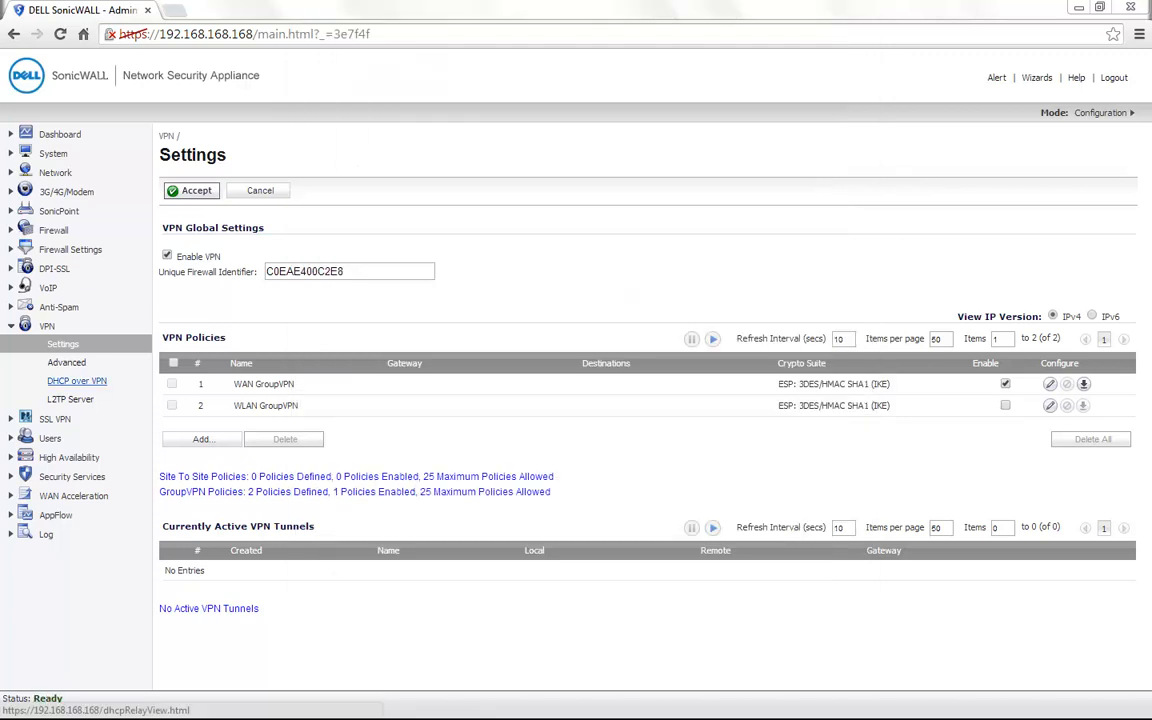
Configure the Central Gateway's DHCP relay source in the DHCP over VPN settings and save the configuration.
left_click(76, 381)
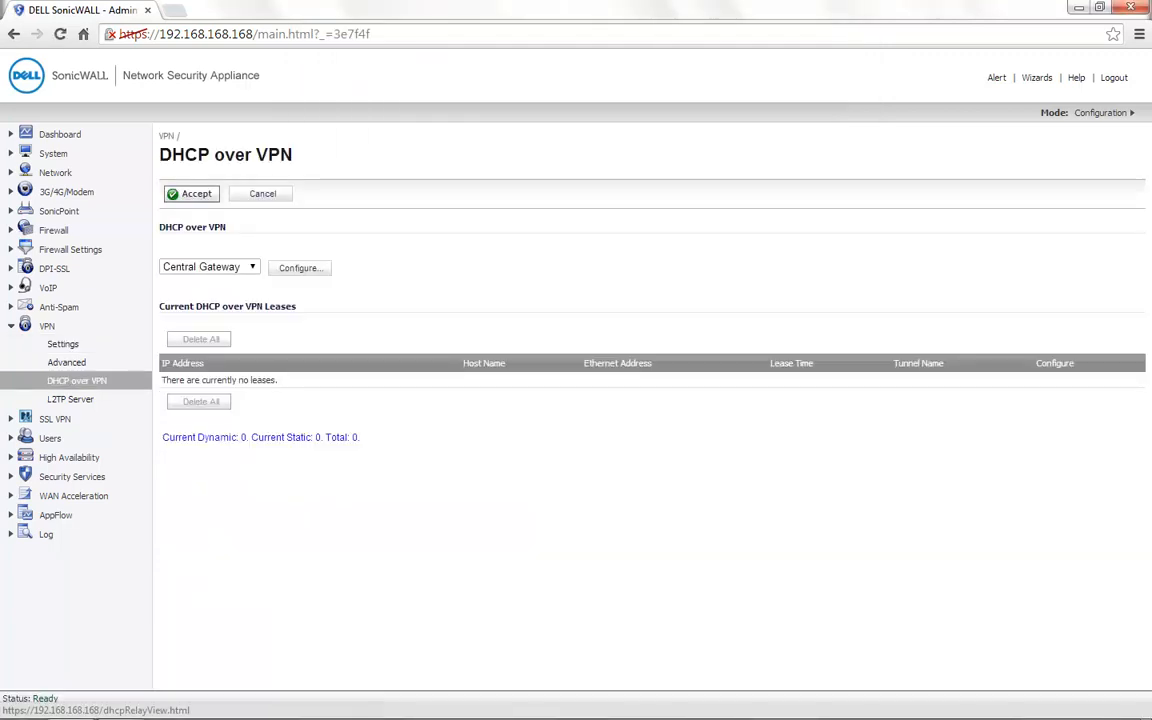
left_click(298, 268)
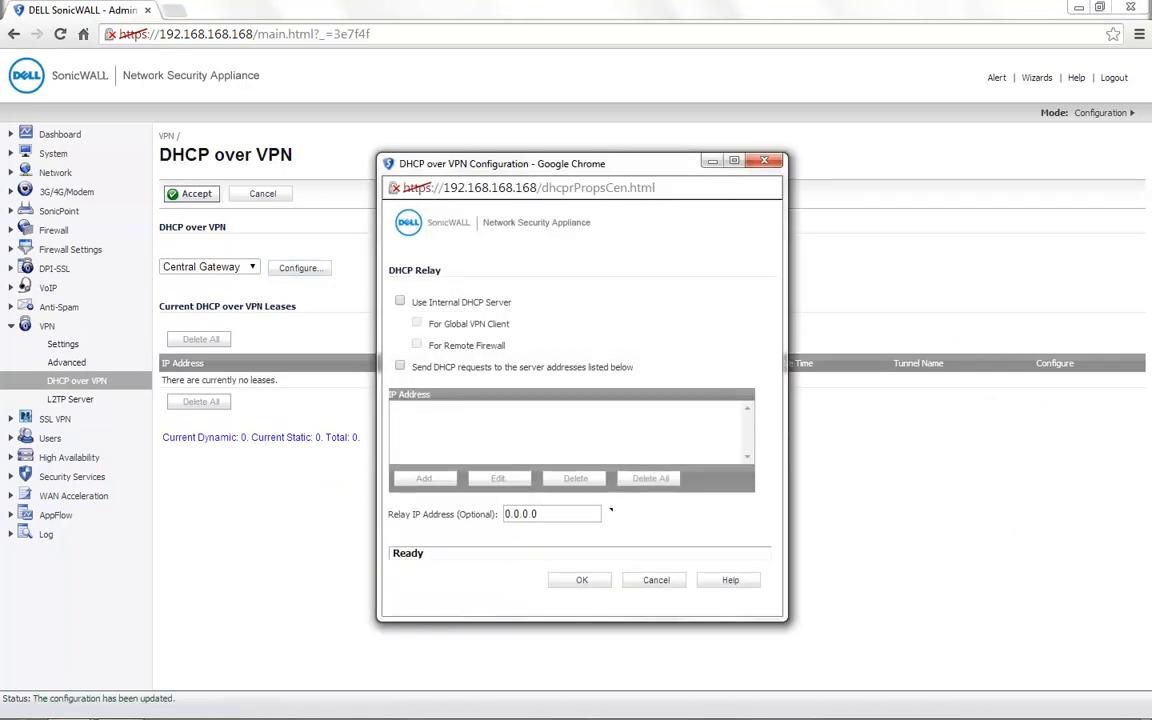
left_click(400, 301)
left_click(400, 301)
left_click(400, 366)
left_click(426, 479)
left_click(580, 580)
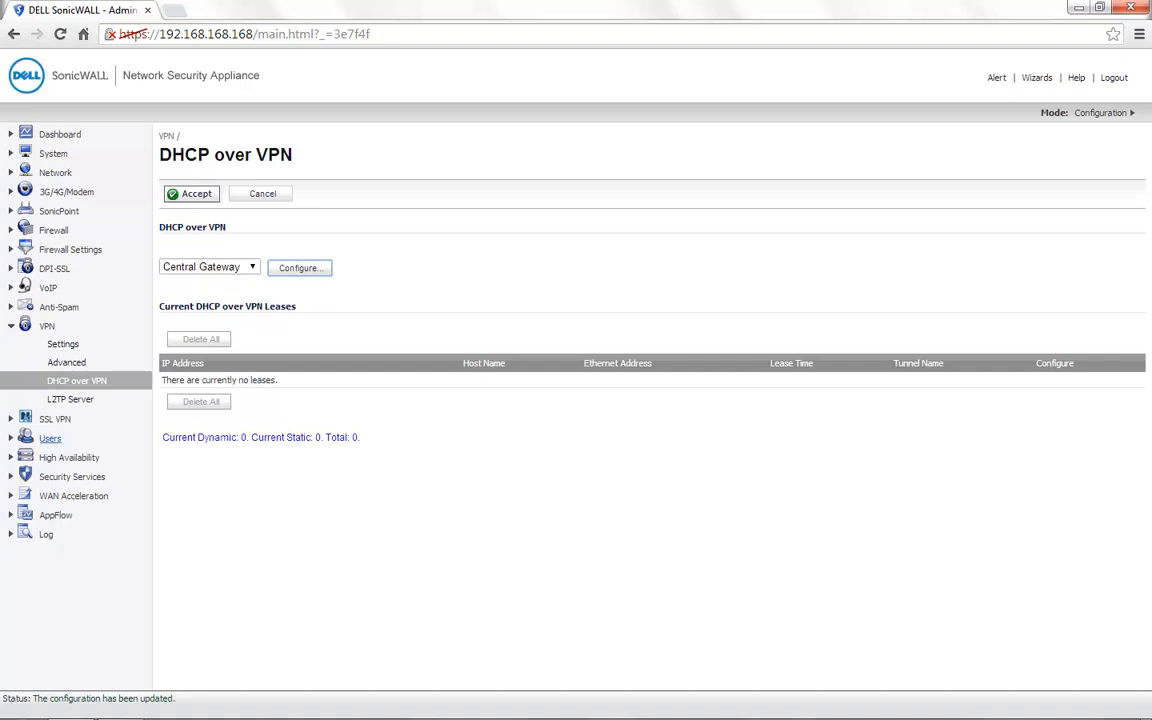
Begin adding a local user named test, entering and confirming the account password.
left_click(50, 438)
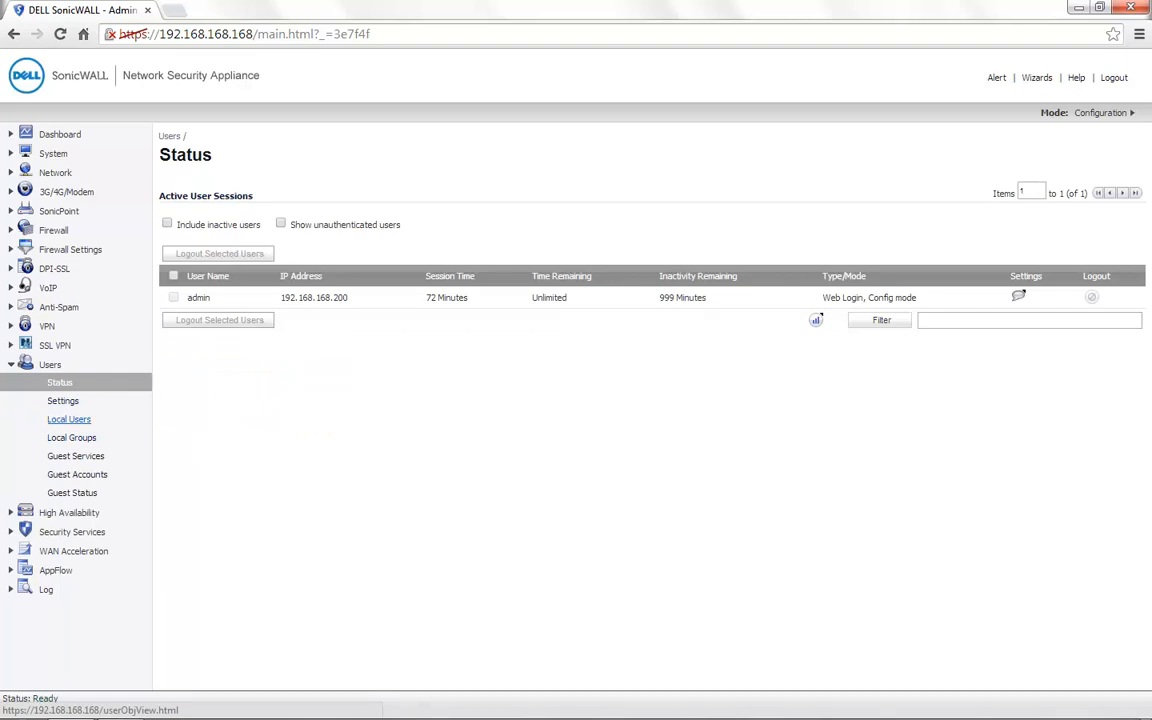
left_click(68, 419)
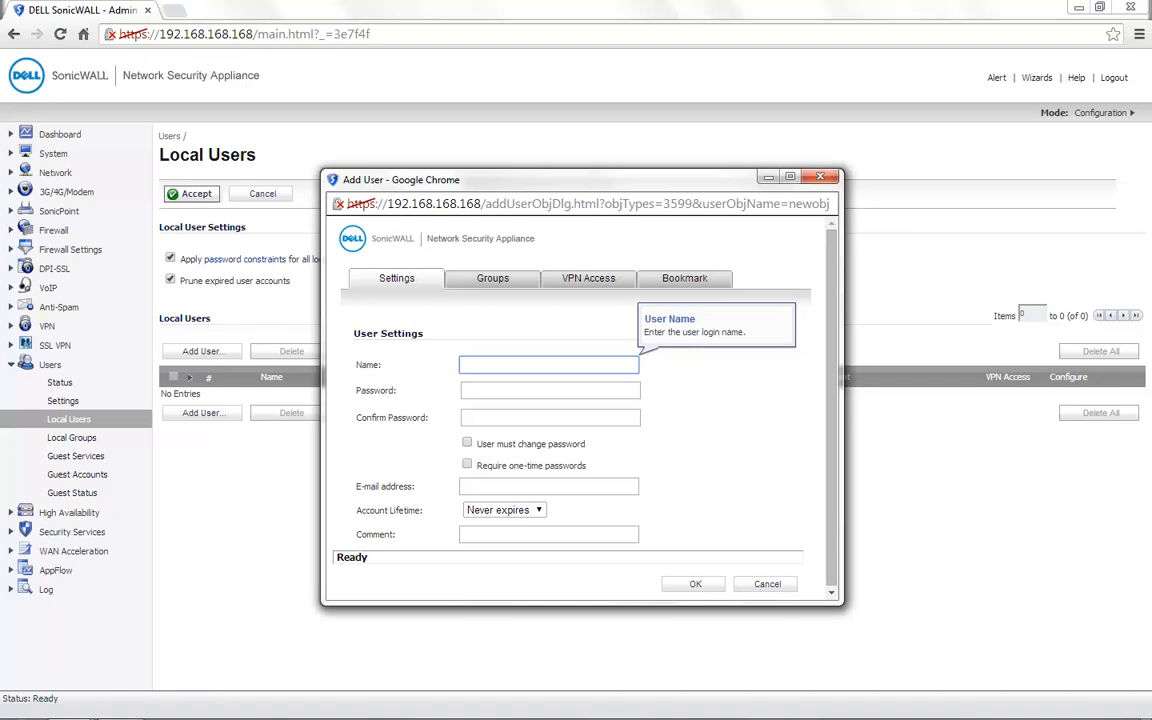
type("test")
key("Tab")
type("•••••••")
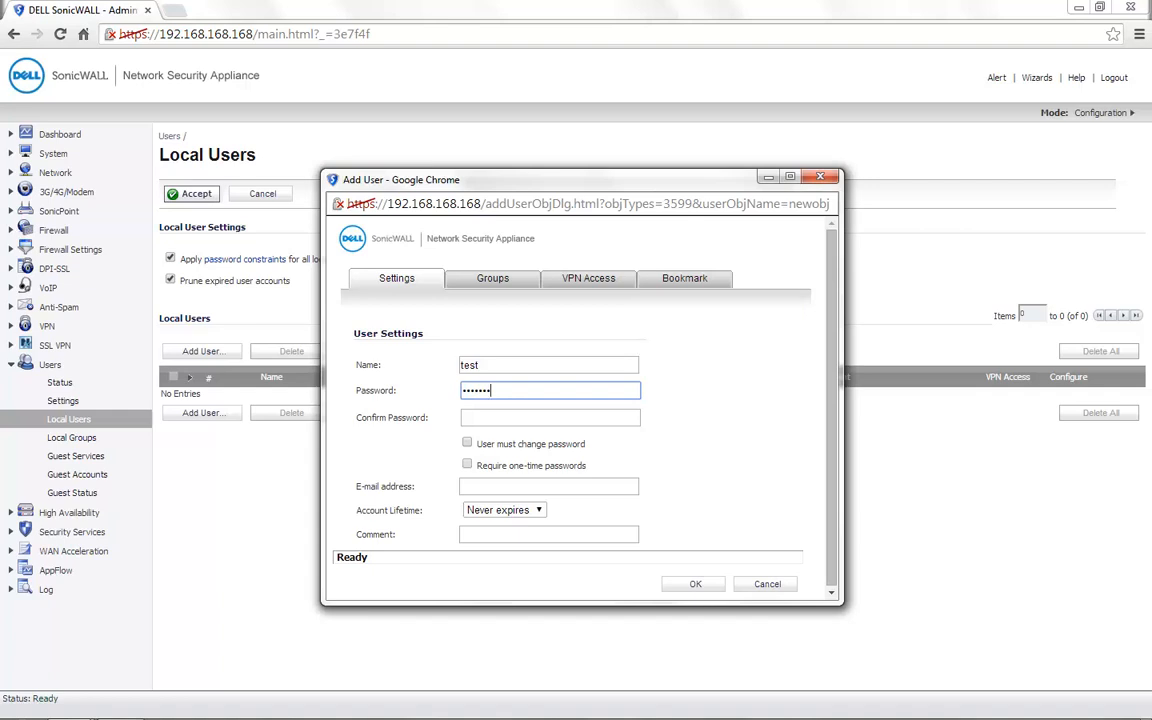
key("Tab")
type("•••••••")
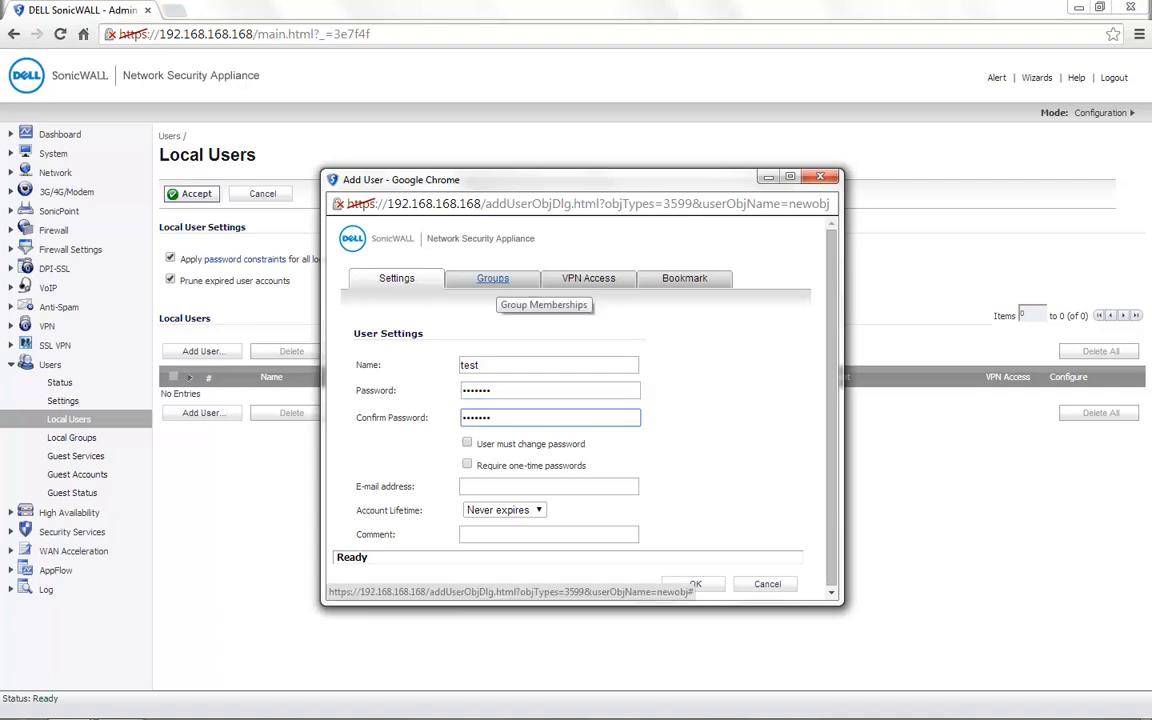
Check the test user's group memberships, grant VPN access to LAN Subnets, and save the user.
left_click(492, 279)
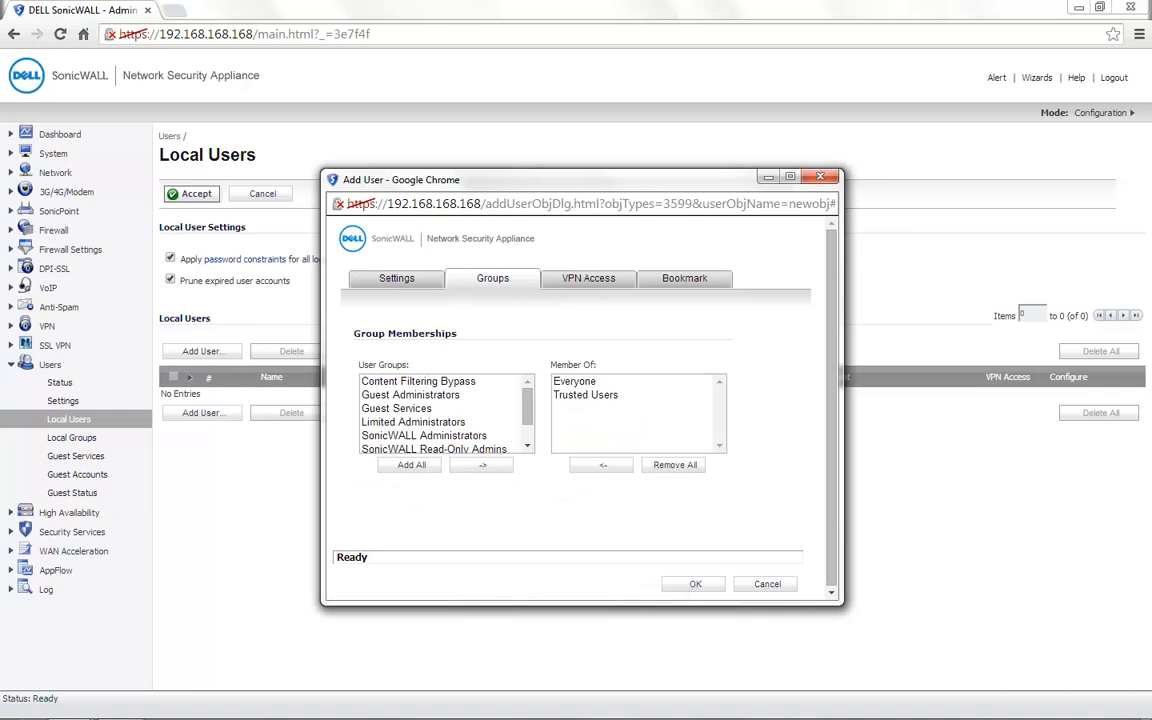
left_click(575, 381)
left_click(586, 395)
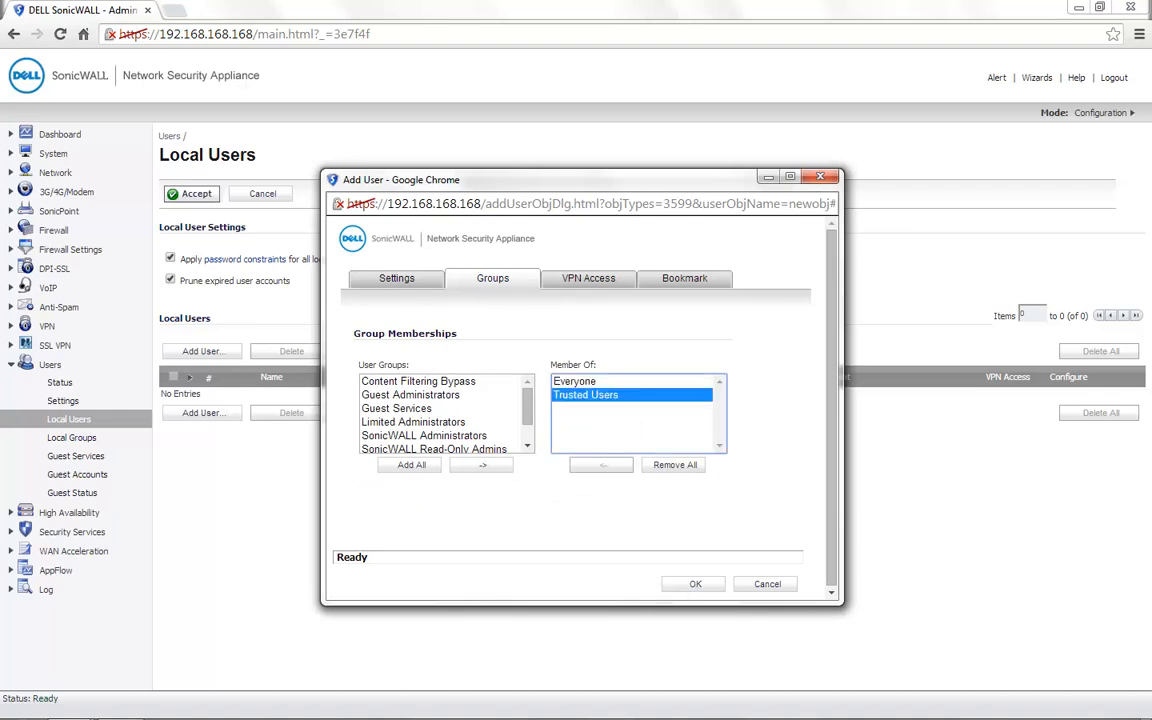
left_click(588, 278)
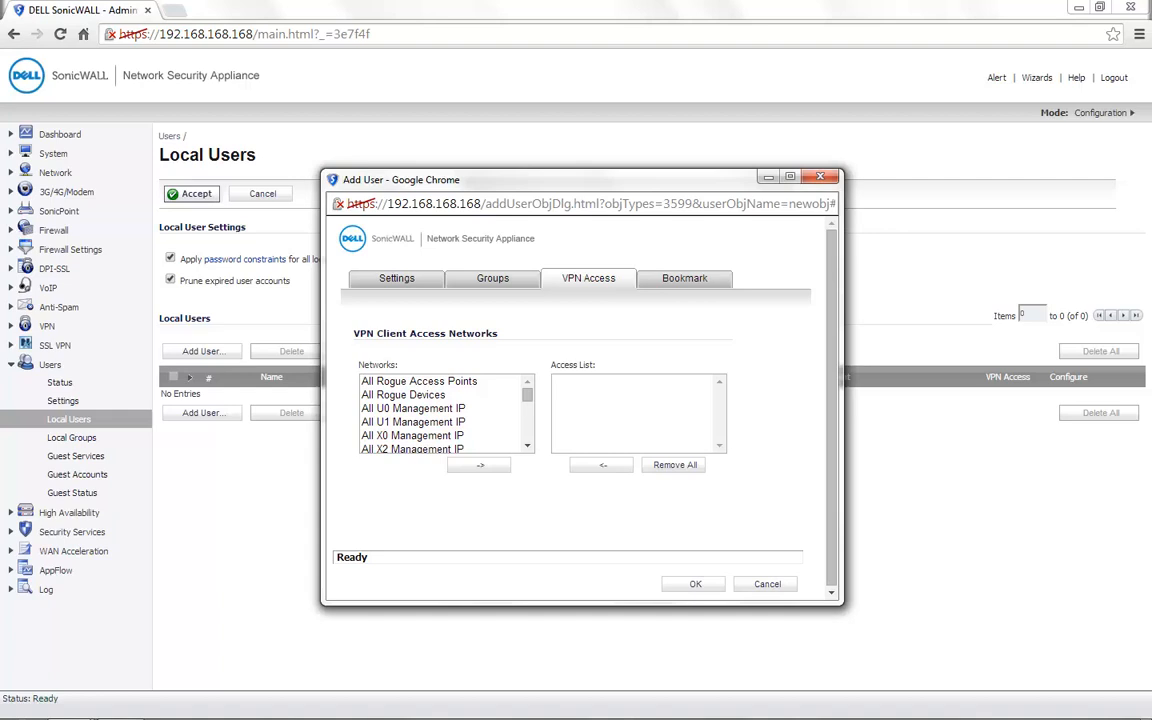
scroll(446, 414, "down", 2)
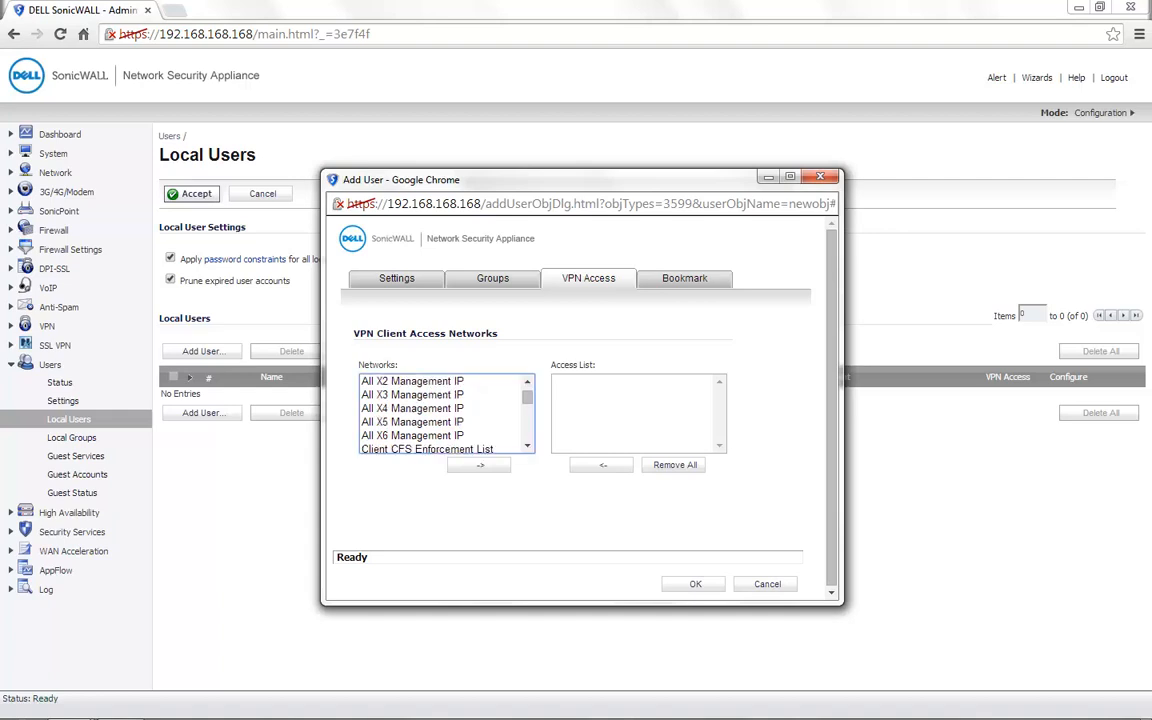
left_click(440, 422)
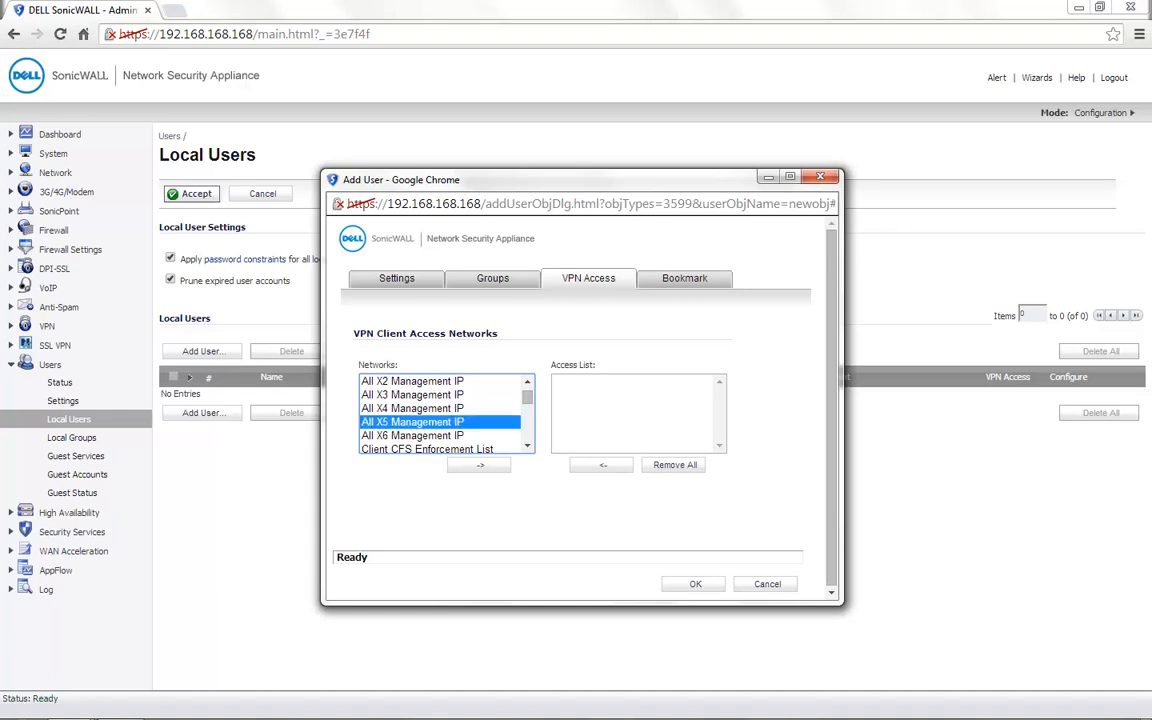
key("l")
scroll(440, 422, "down", 1)
left_click(440, 422)
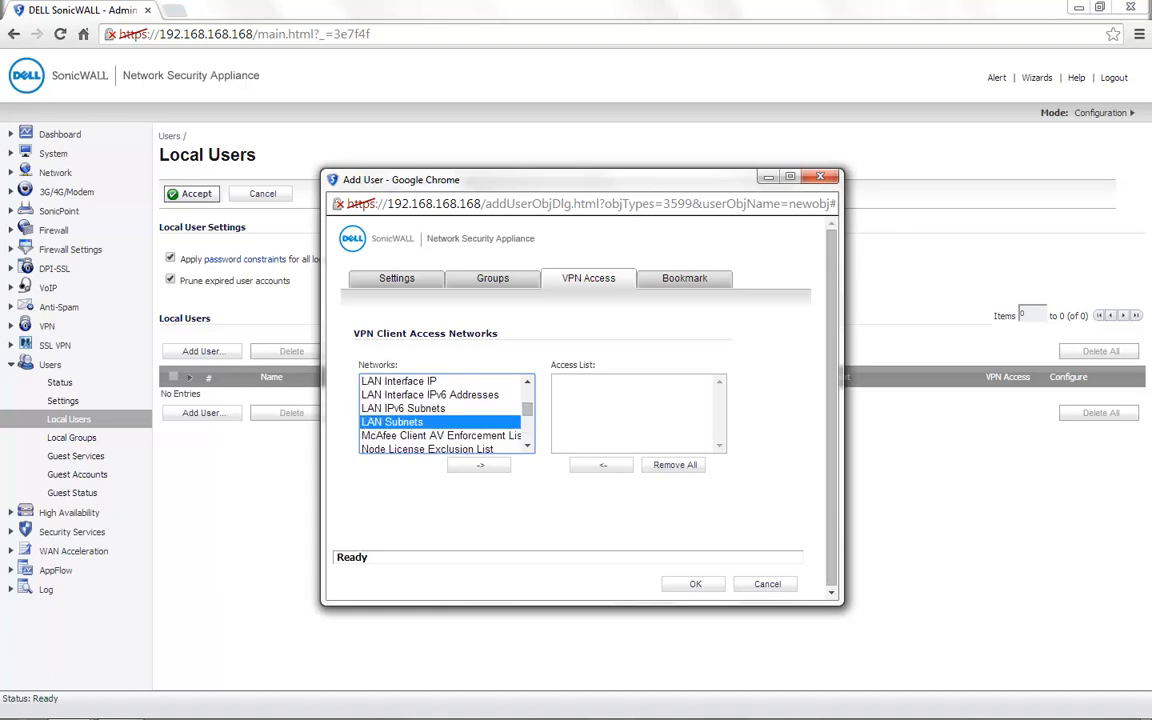
left_click(479, 465)
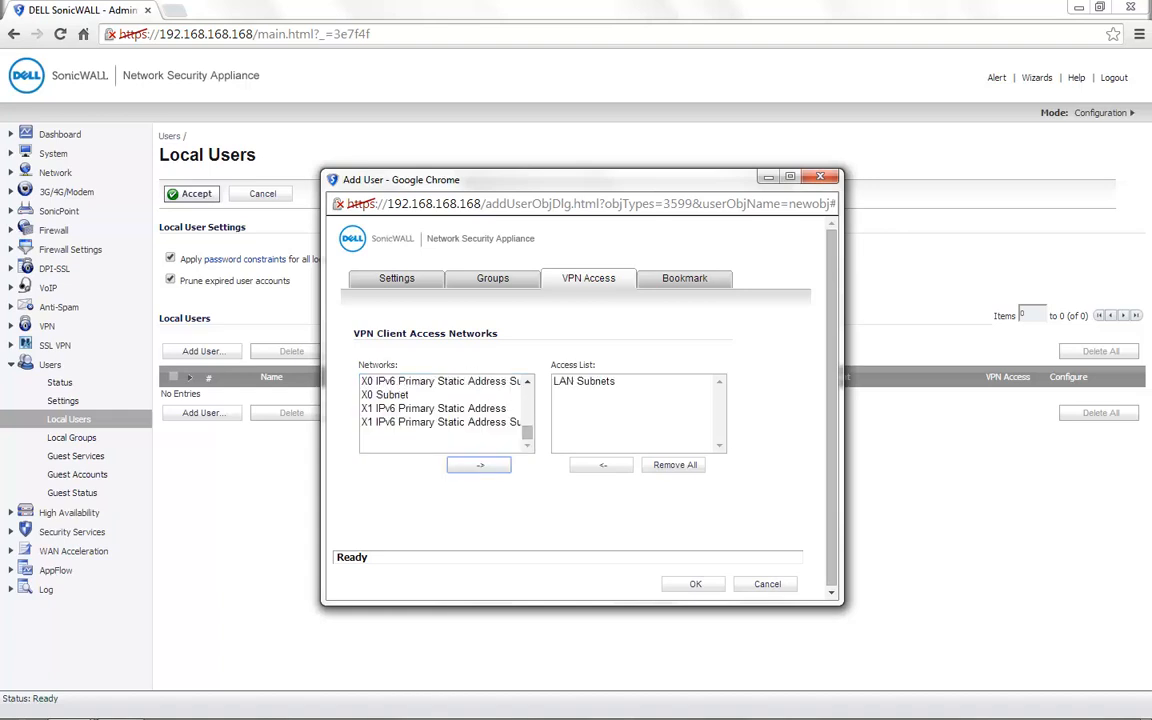
left_click(694, 584)
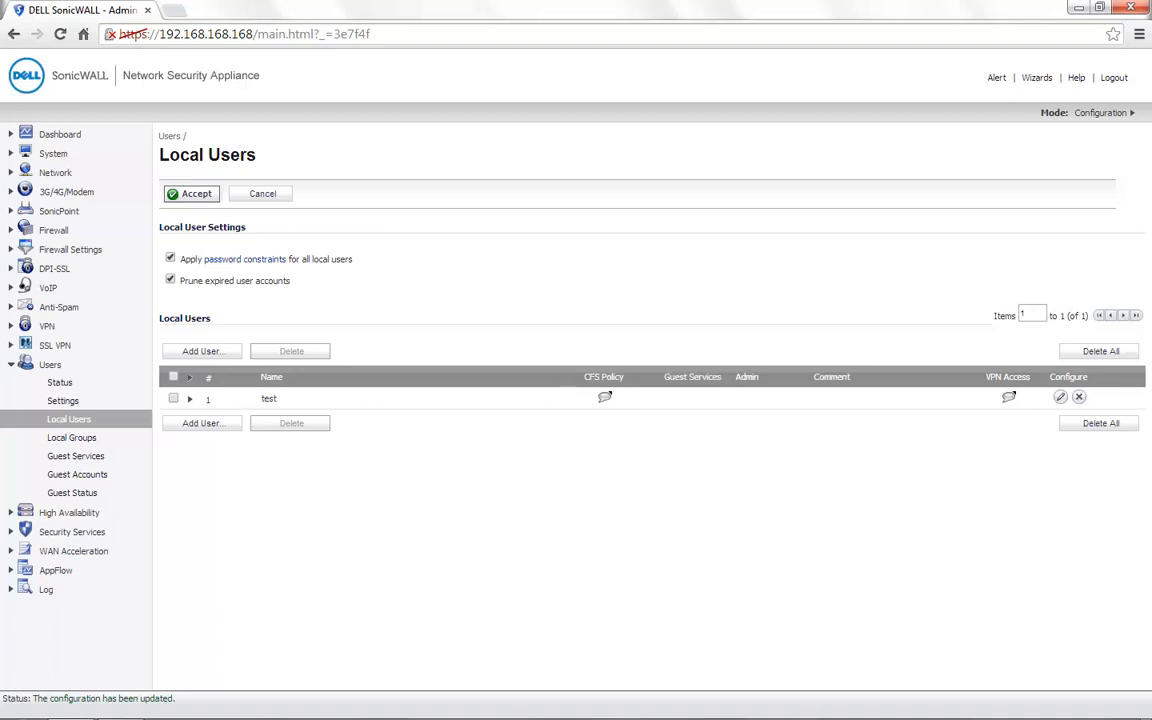
Check the test user's VPN access and look up the IP address of the X1 WAN interface.
mouse_move(1009, 396)
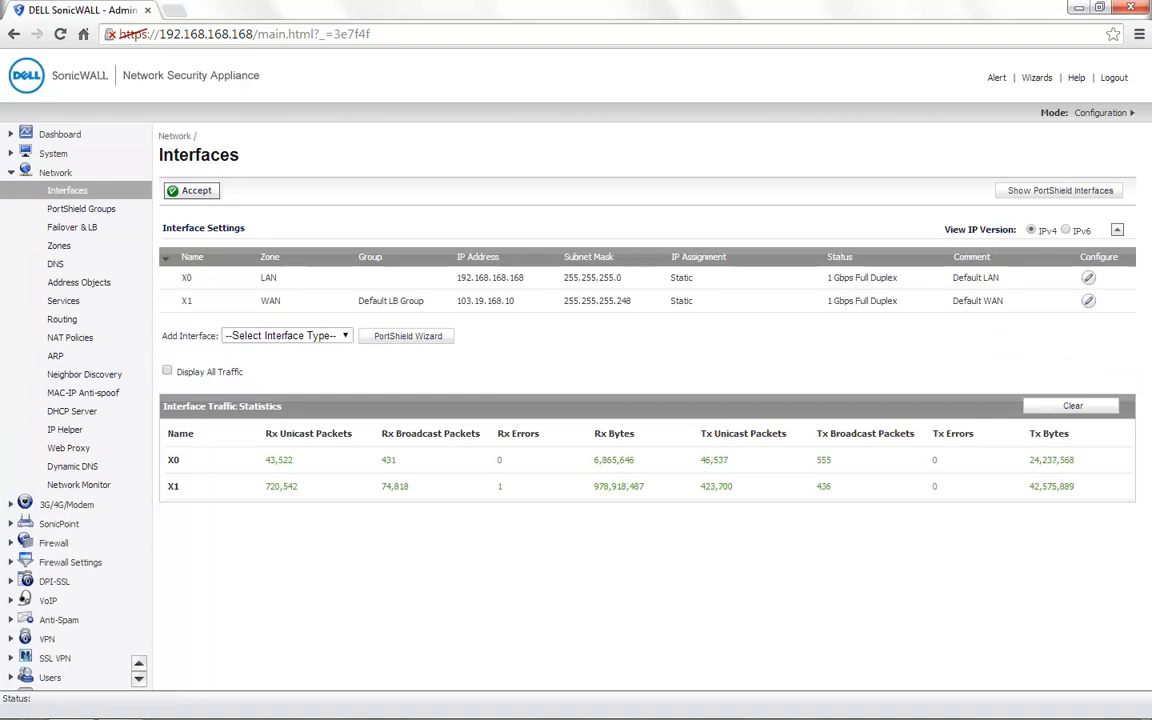
left_click_drag(516, 300, 456, 300)
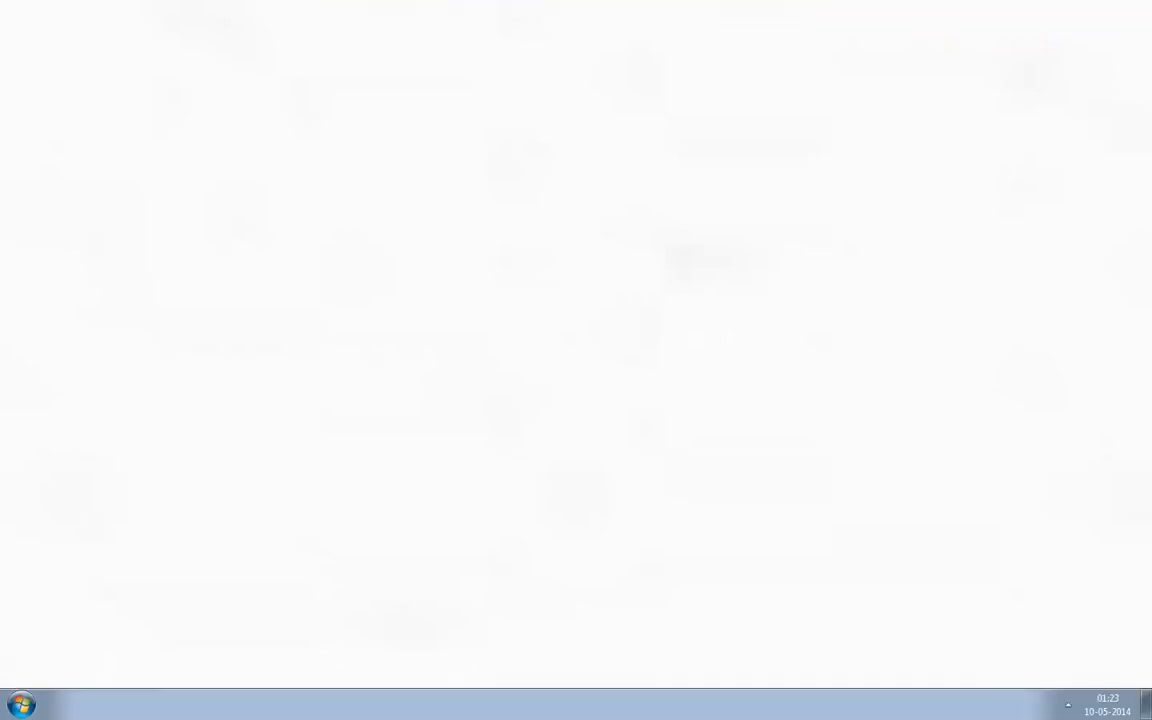
Launch Global VPN Client and start creating a new connection, continuing past the wizard's welcome page.
left_click(21, 705)
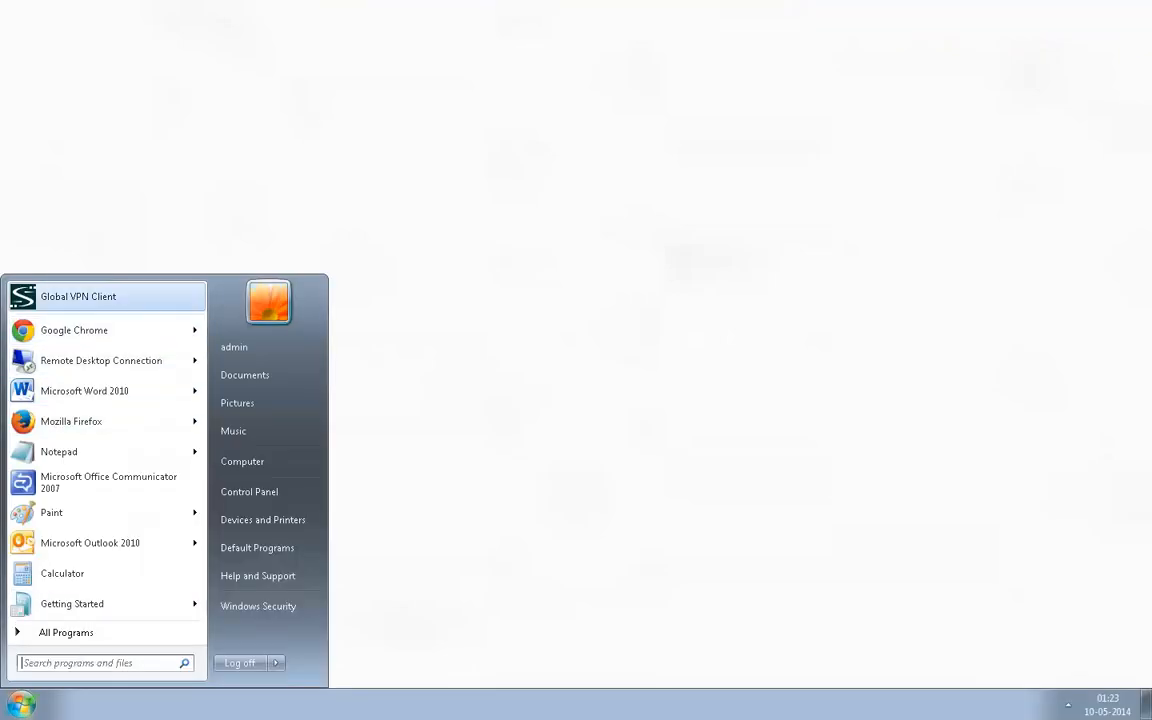
left_click(78, 296)
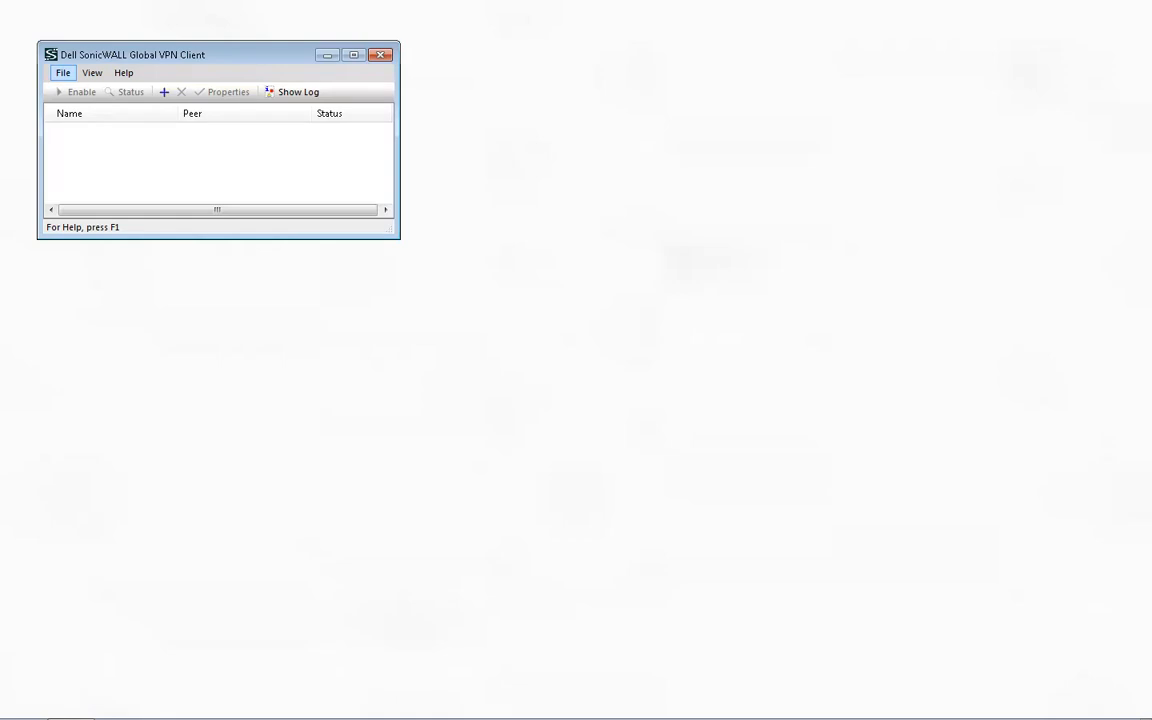
left_click(63, 73)
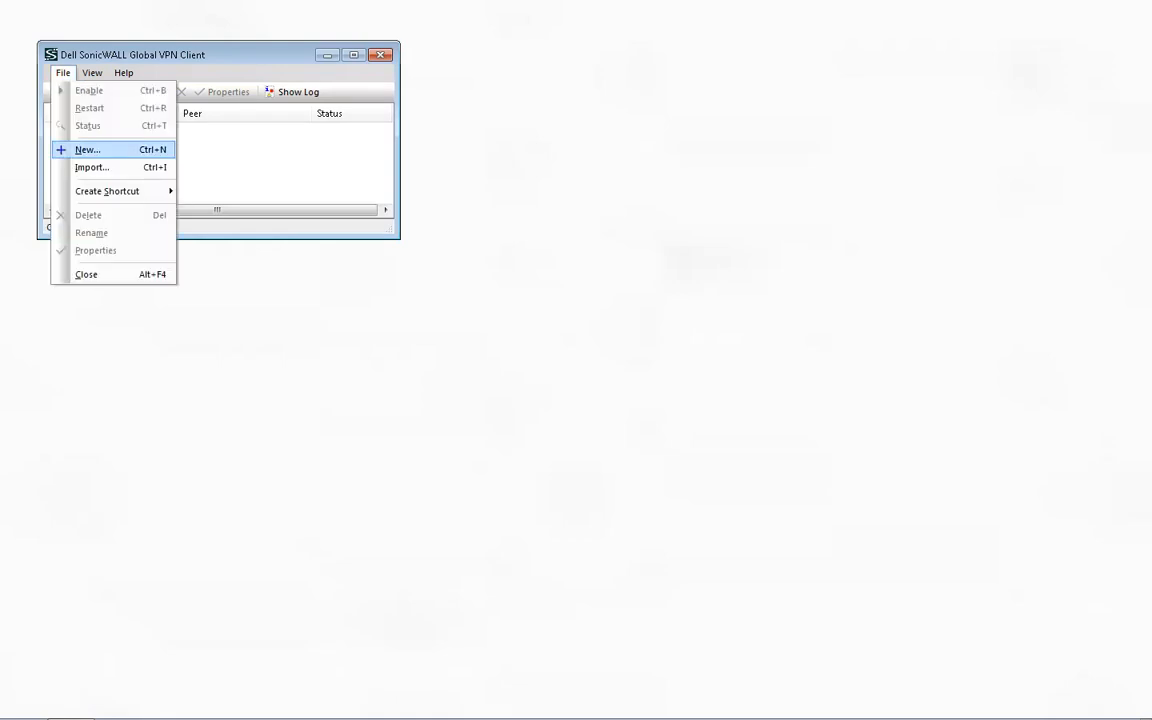
left_click(88, 150)
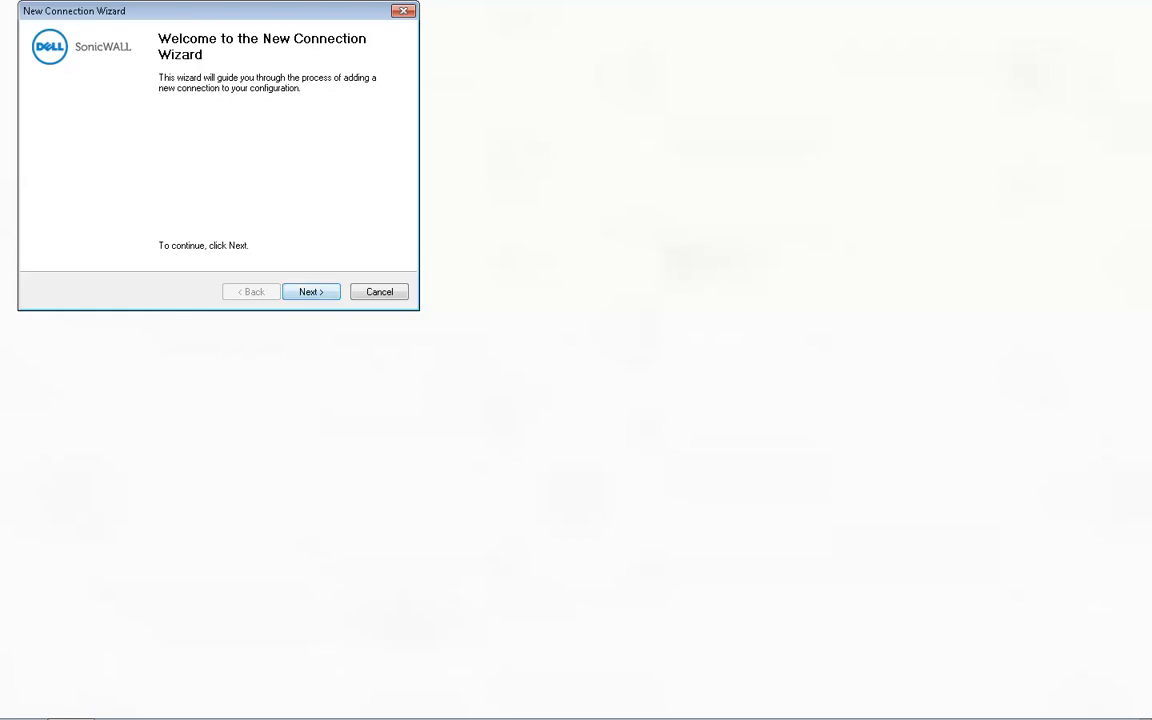
left_click(311, 291)
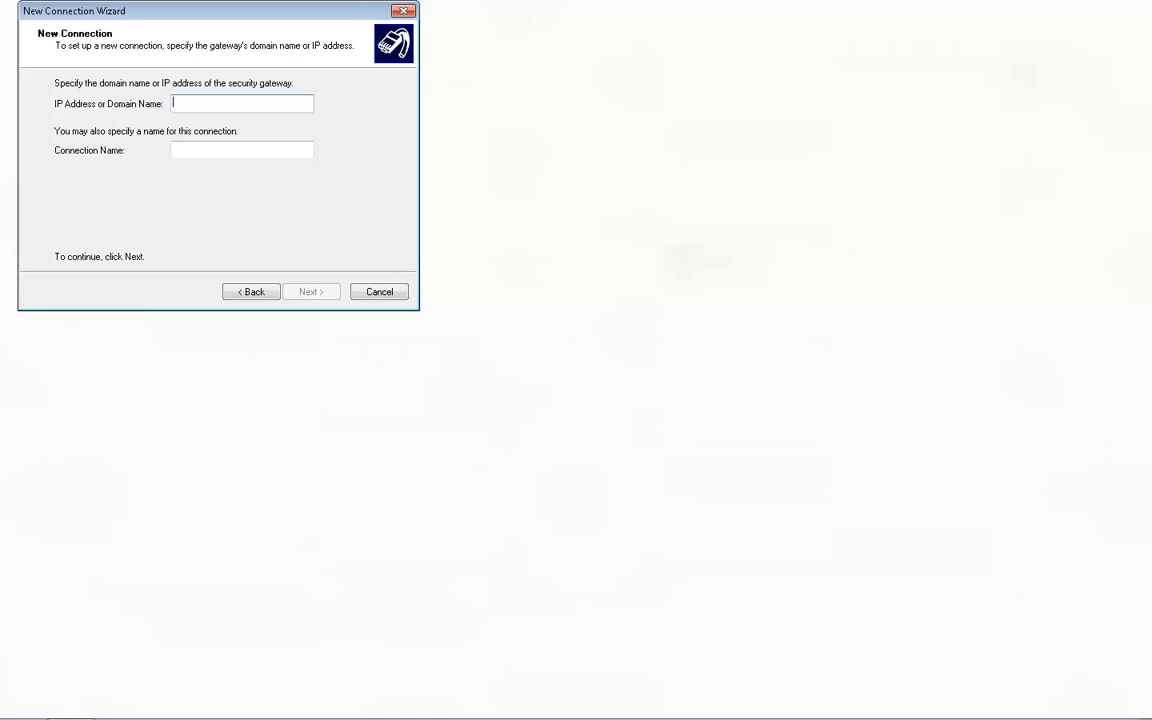
Set the gateway address to 103.19.168.10, name the connection Head office, and finish the wizard with a desktop shortcut option.
type("103.19.168.10")
left_click_drag(234, 149, 171, 149)
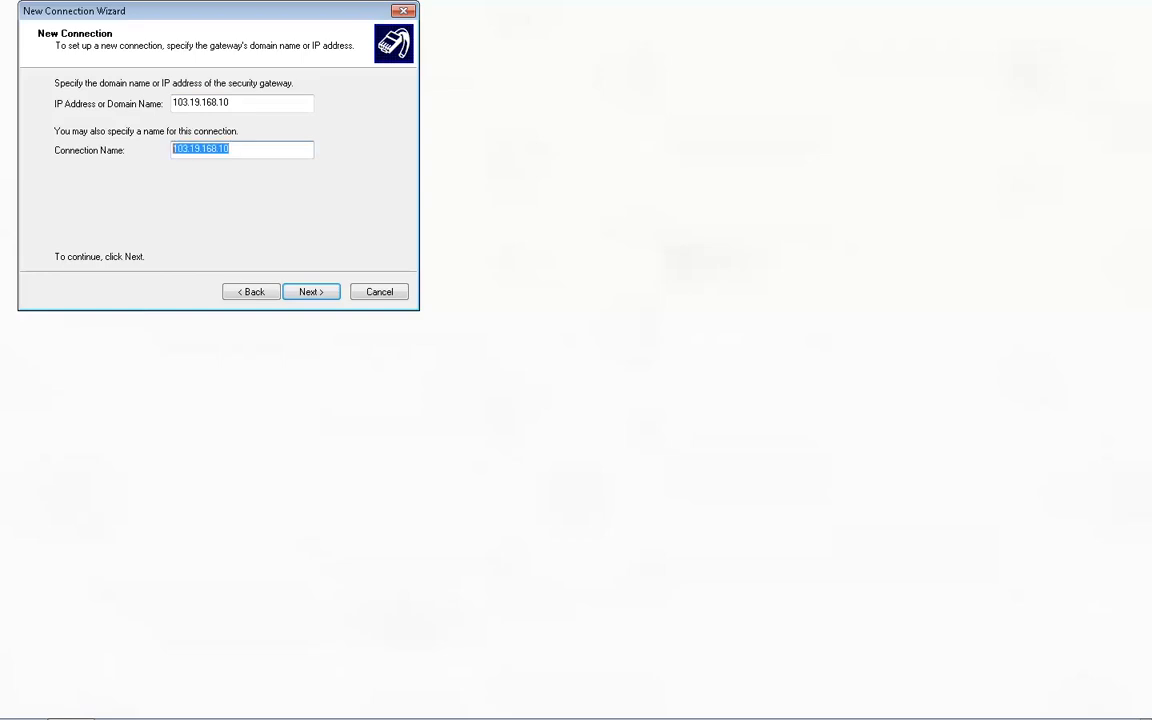
key("BackSpace")
type("Head office")
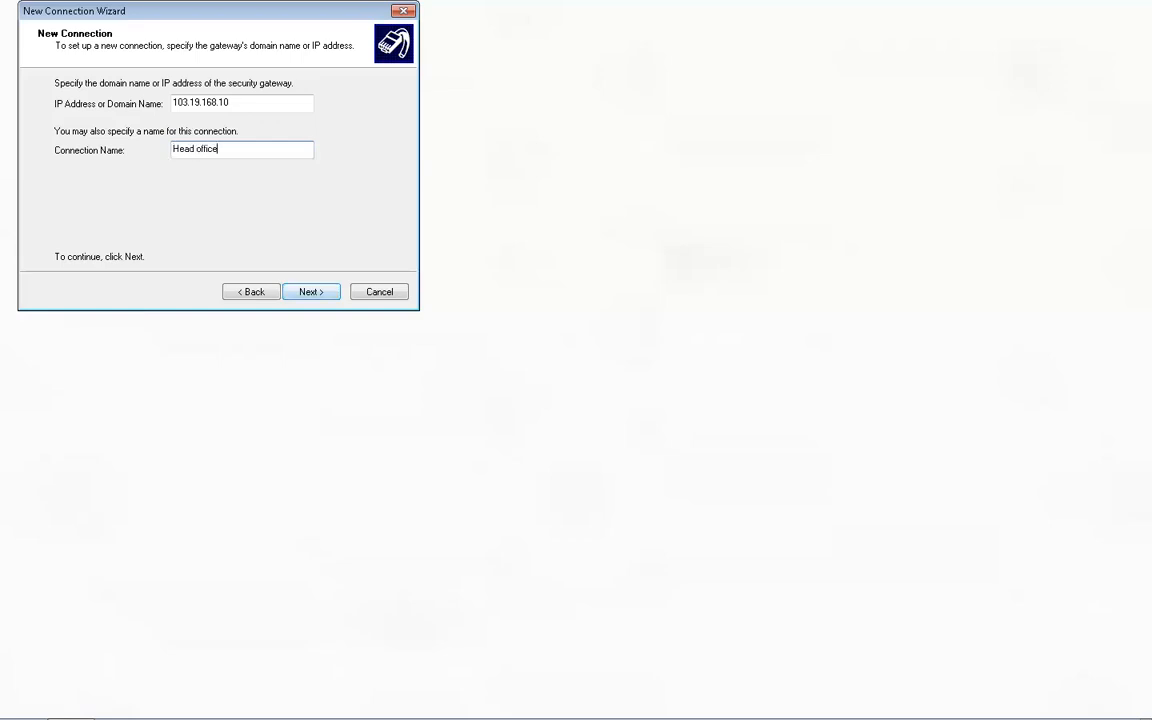
key("Return")
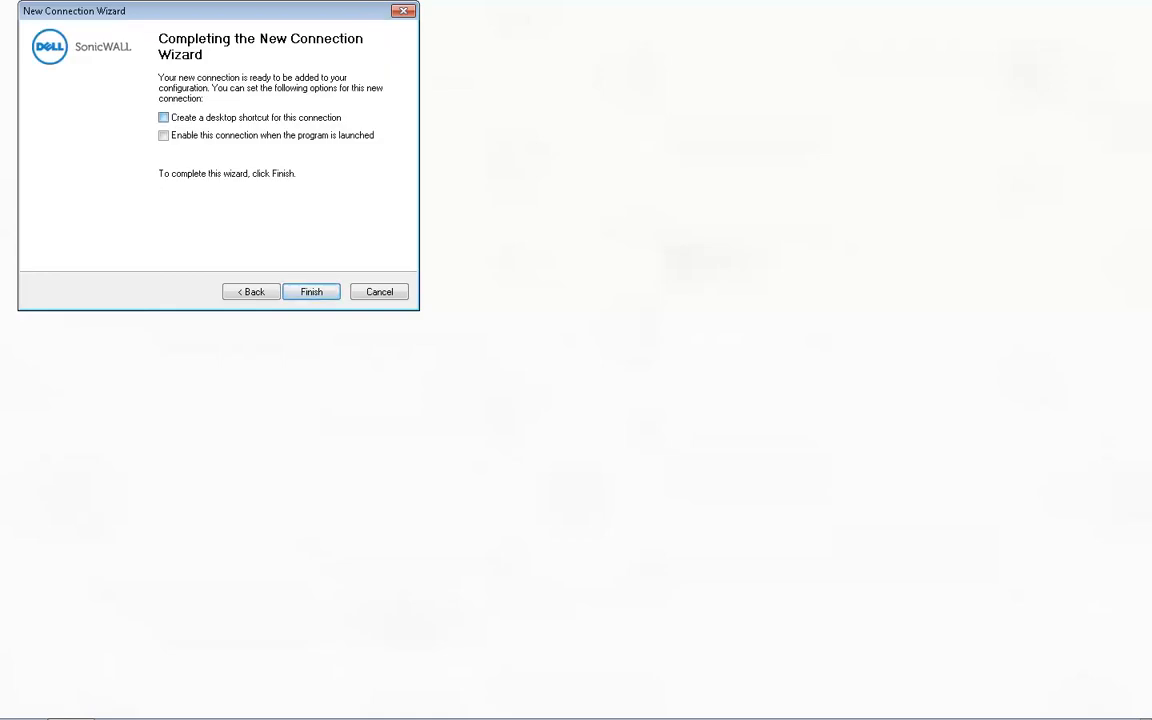
left_click(163, 117)
left_click(311, 292)
left_click(270, 180)
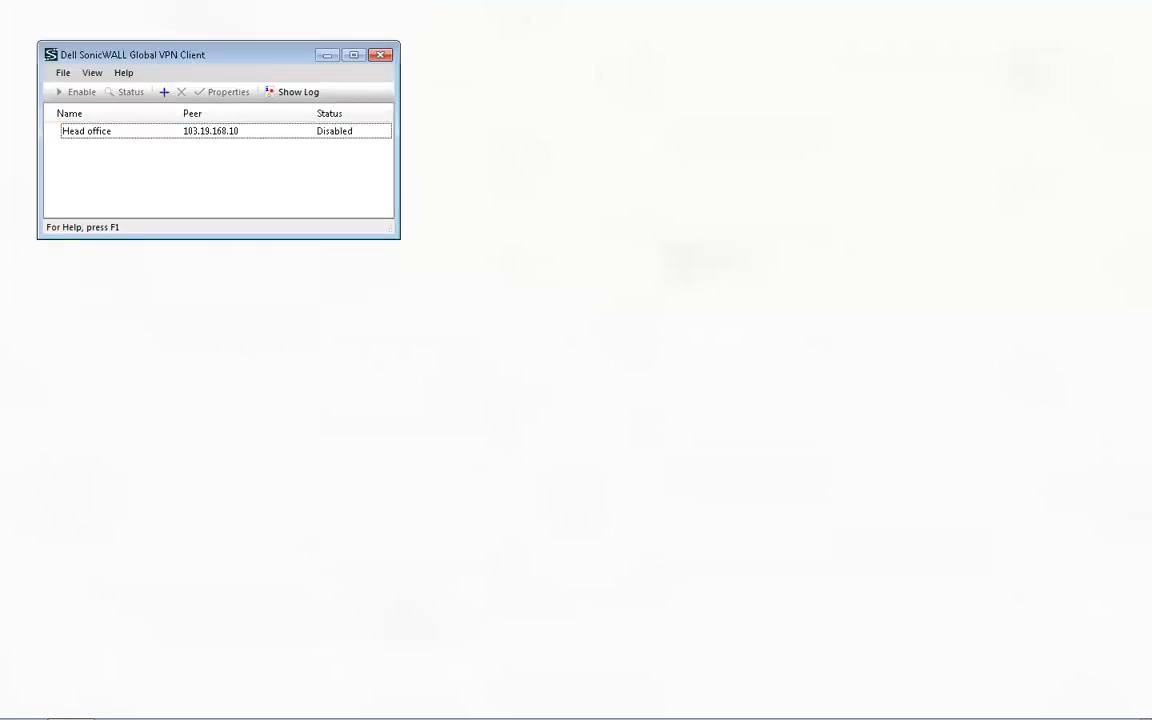
Enable the Head office connection and submit its pre-shared key.
left_click(88, 131)
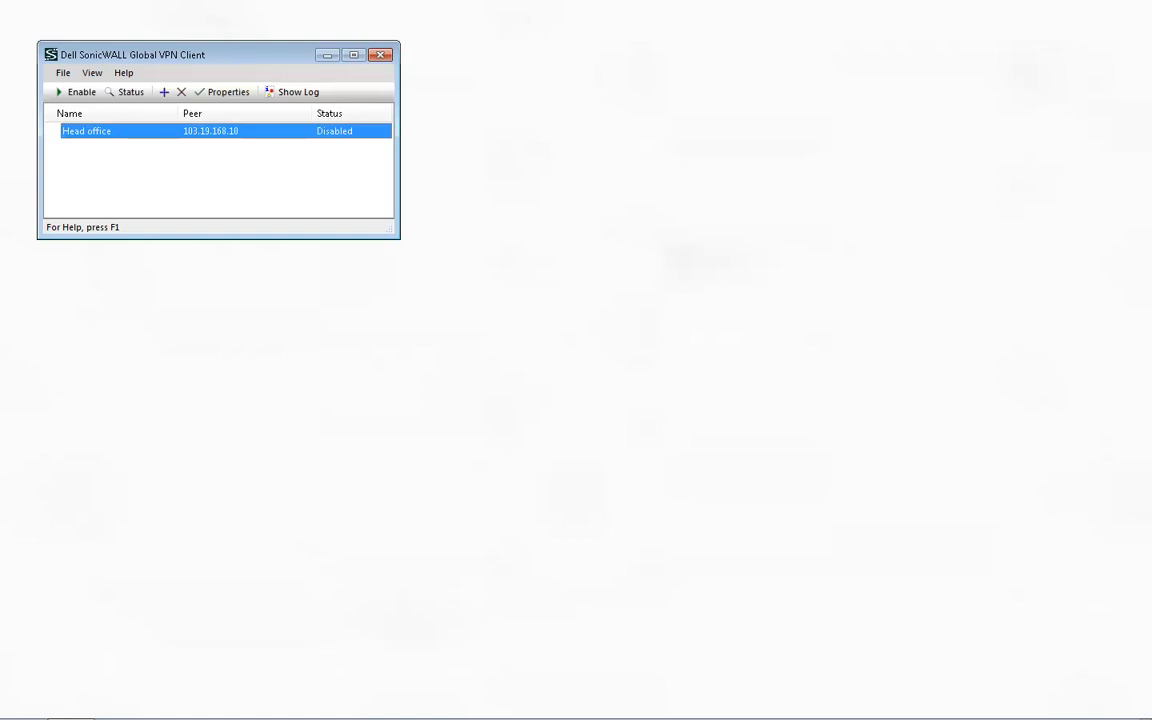
left_click(70, 91)
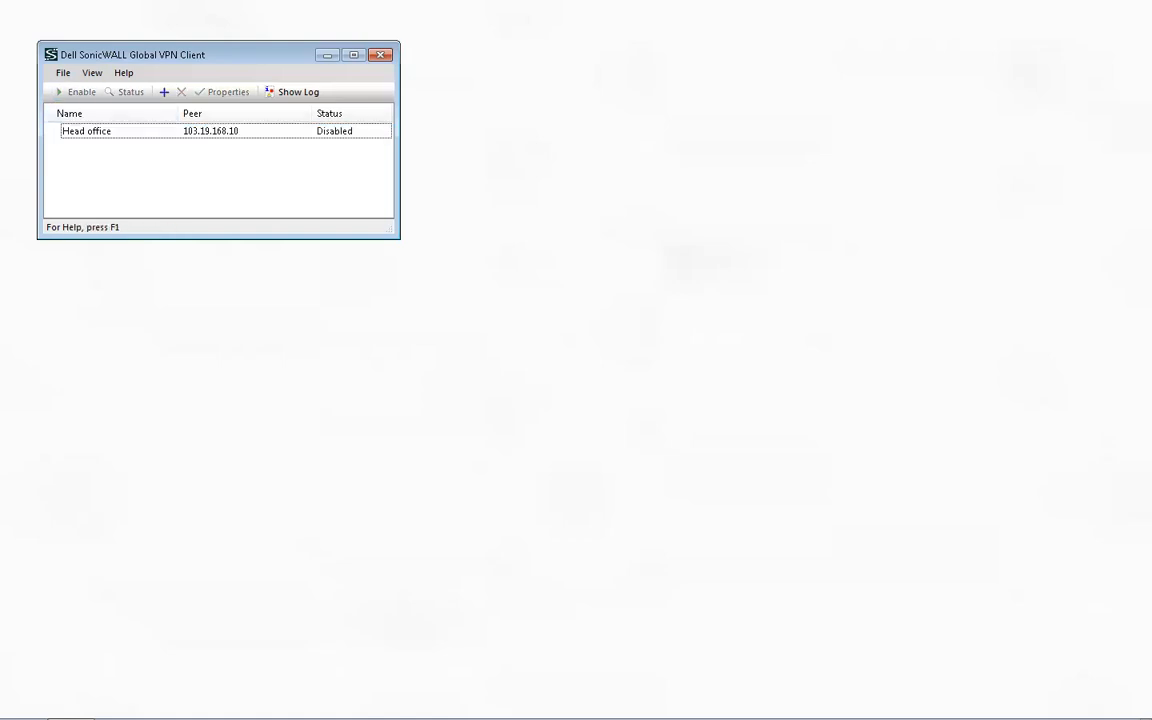
left_click(88, 131)
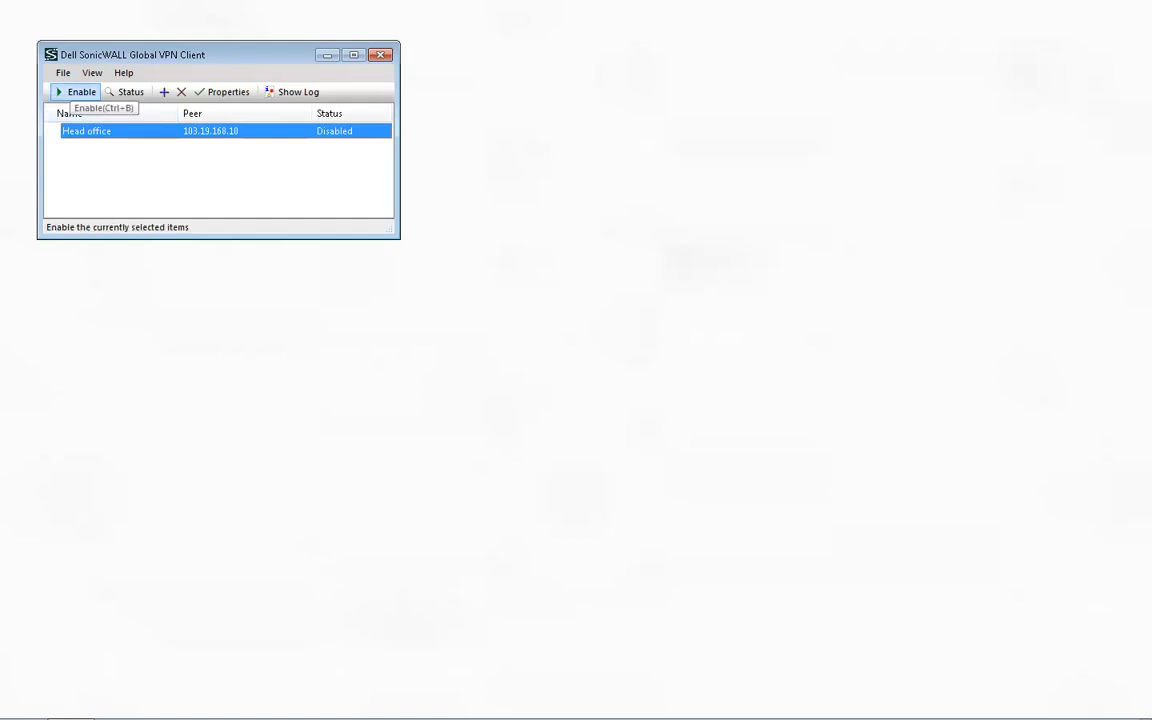
left_click(76, 91)
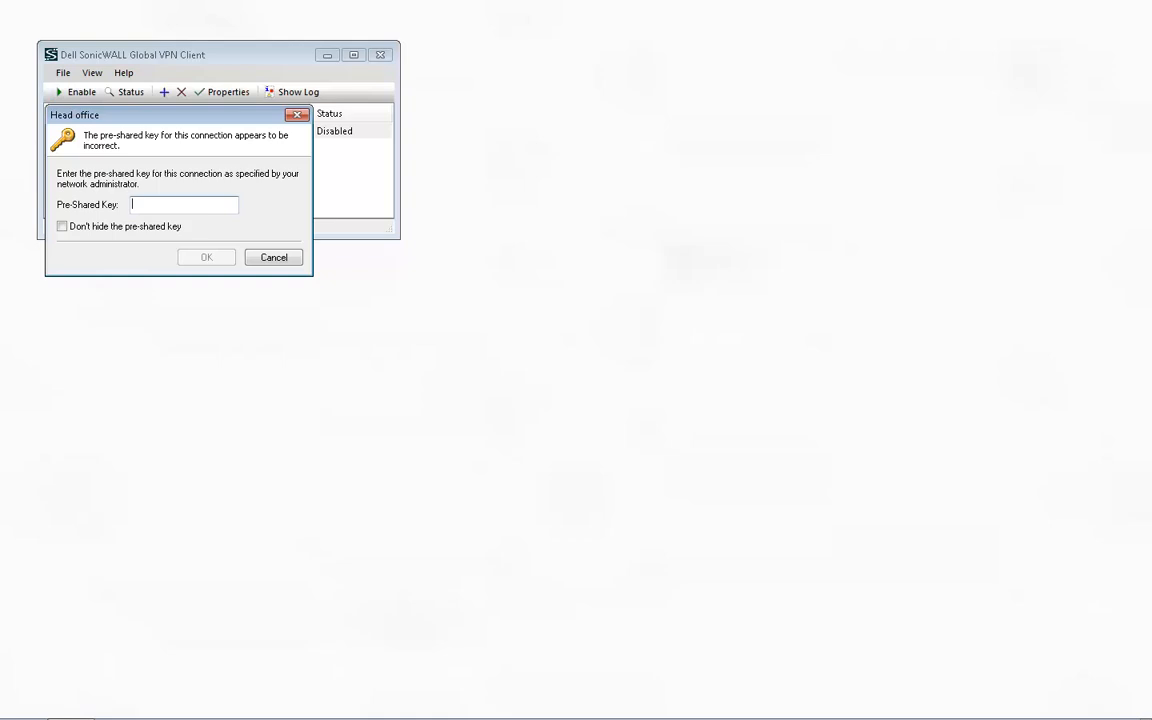
type("•••••••••••••••")
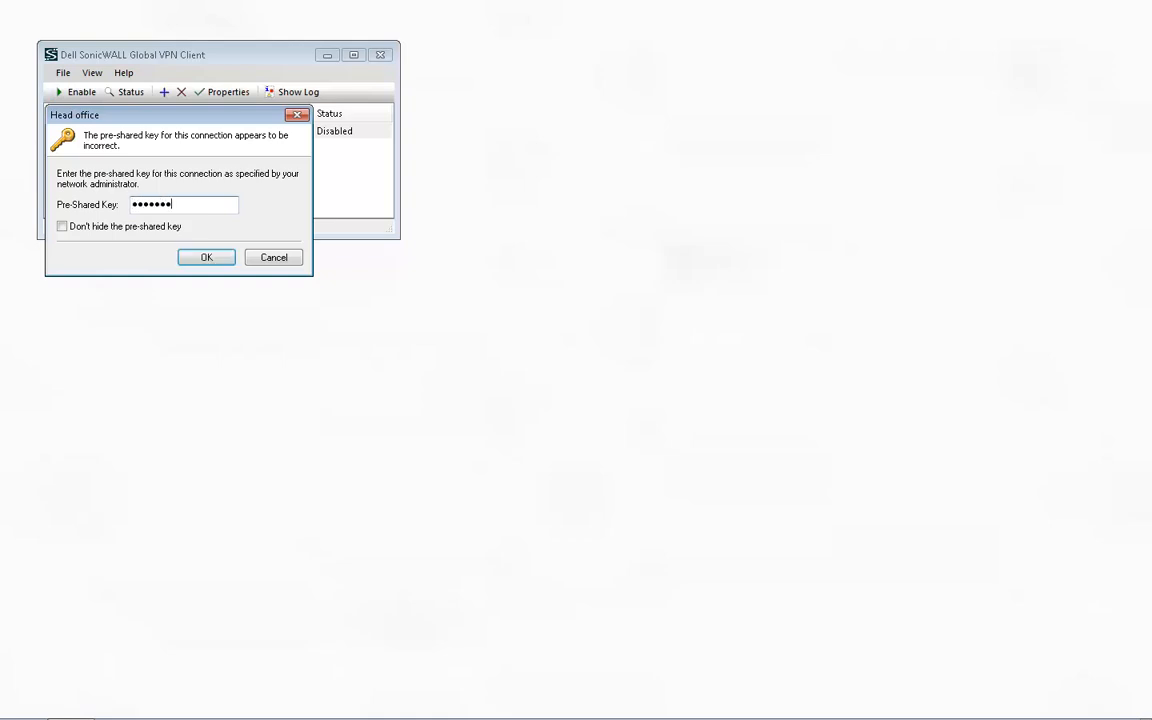
key("Return")
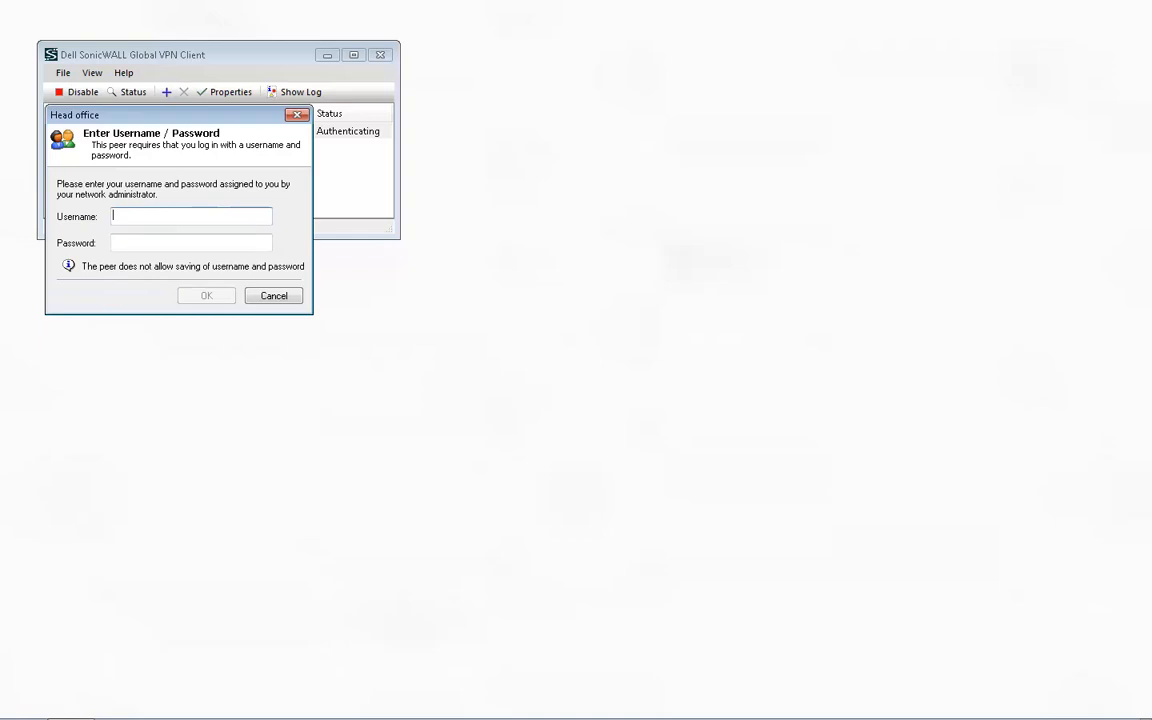
Try to authenticate to the Head office connection with username test and the account password.
type("test")
key("Tab")
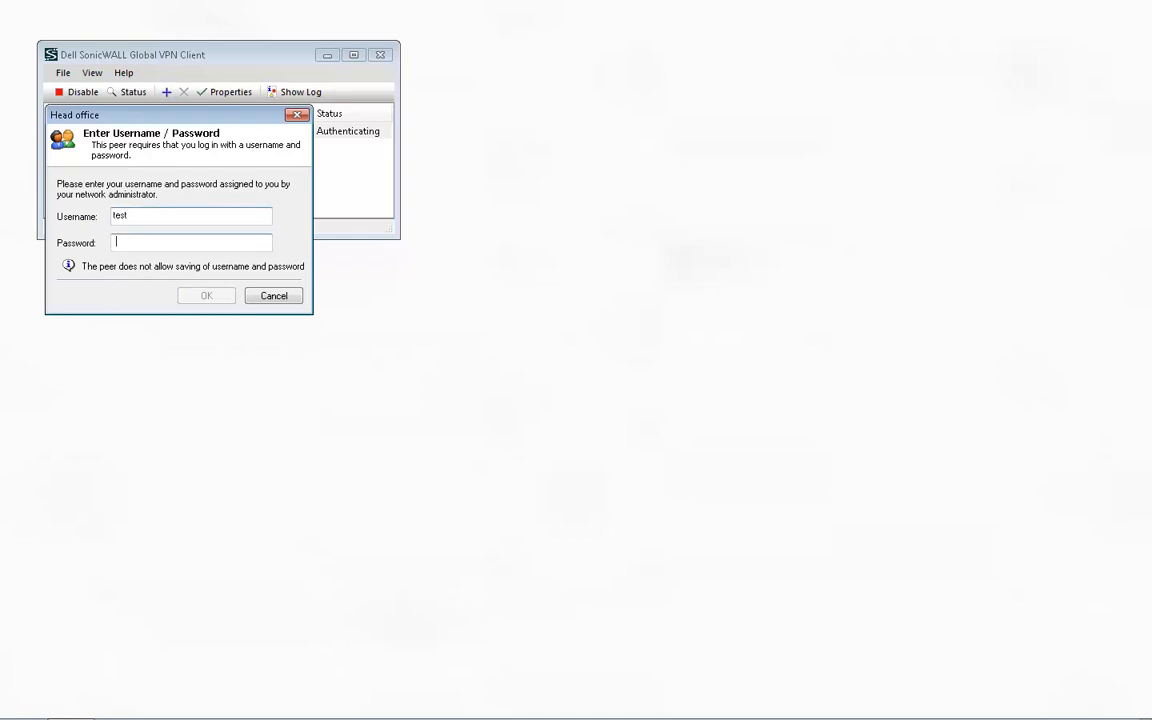
type("•••••••")
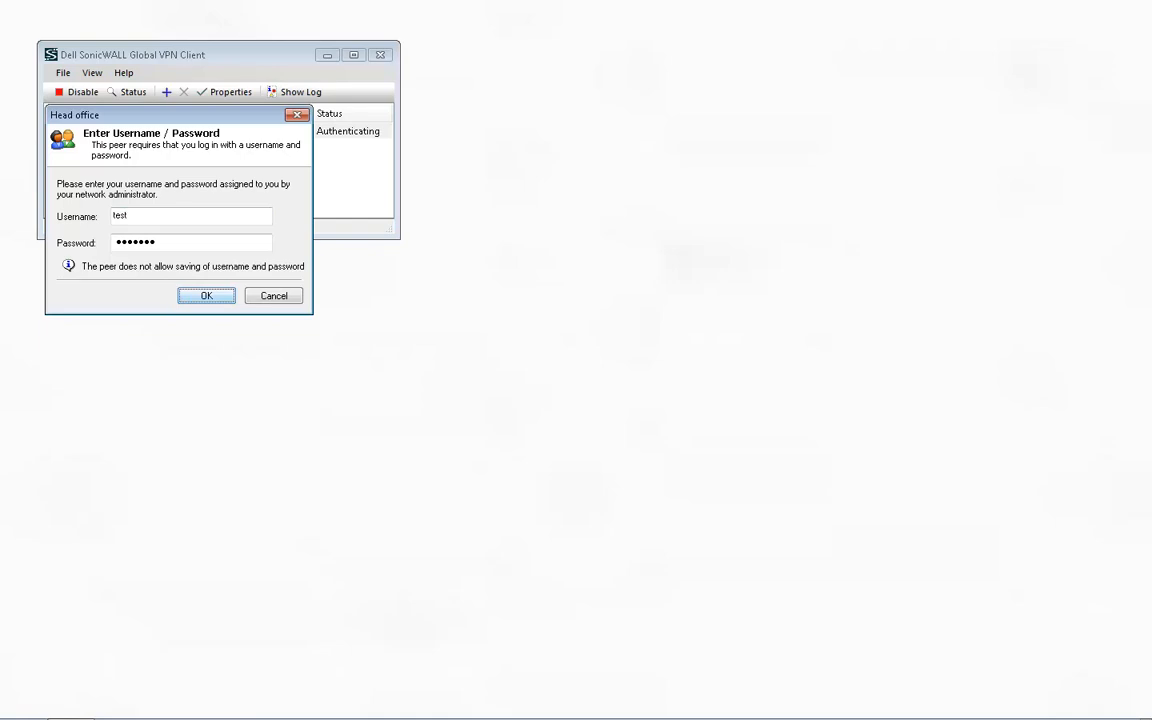
key("Return")
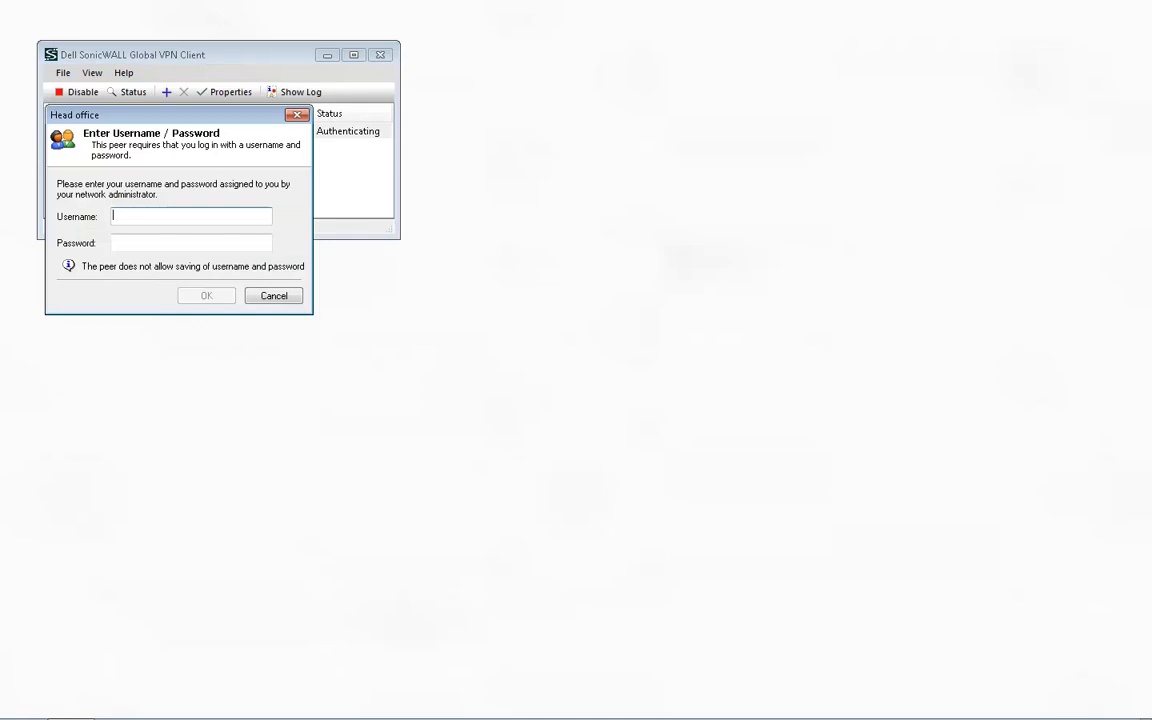
Log in to the Head office connection again as test, entering the account password.
type("test")
key("Tab")
type("•••••")
key("Return")
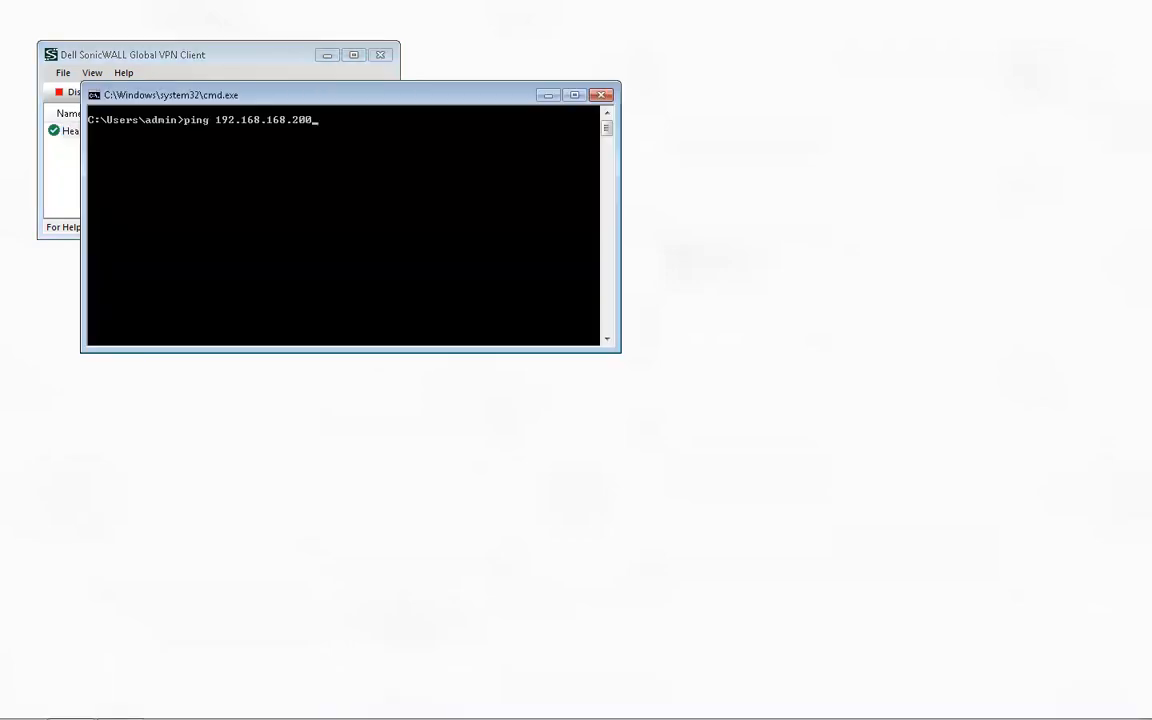
Ping 192.168.168.200 from the Windows command prompt to test access over the VPN.
key("Return")
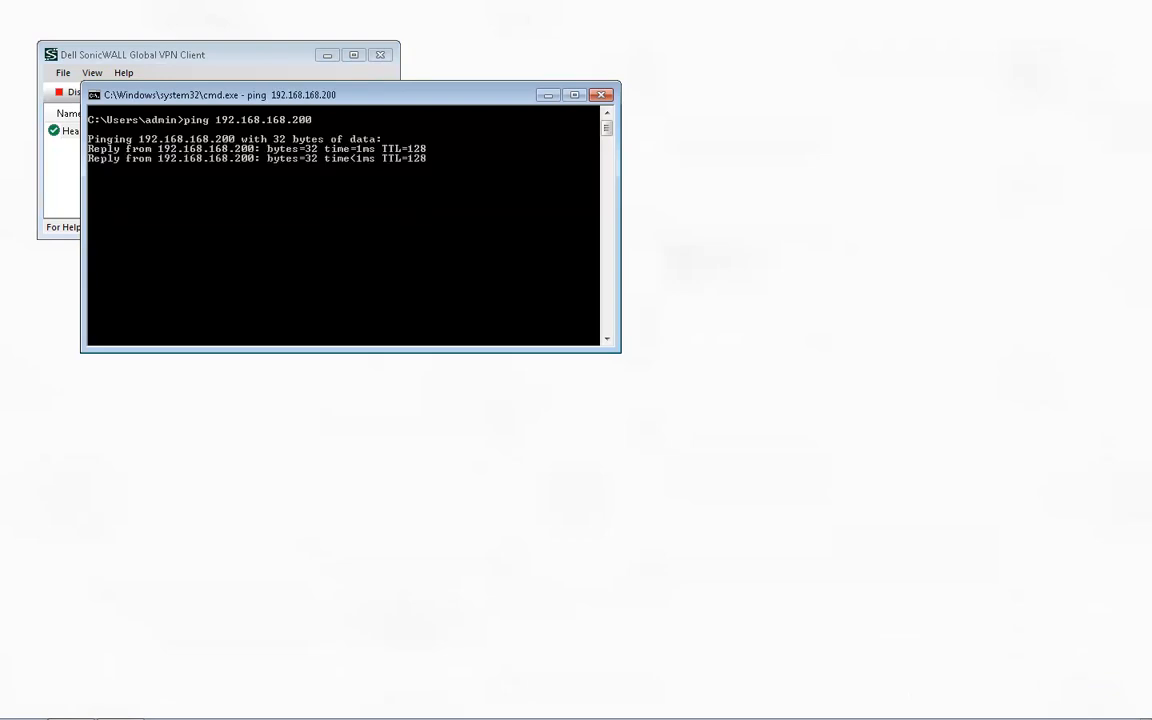